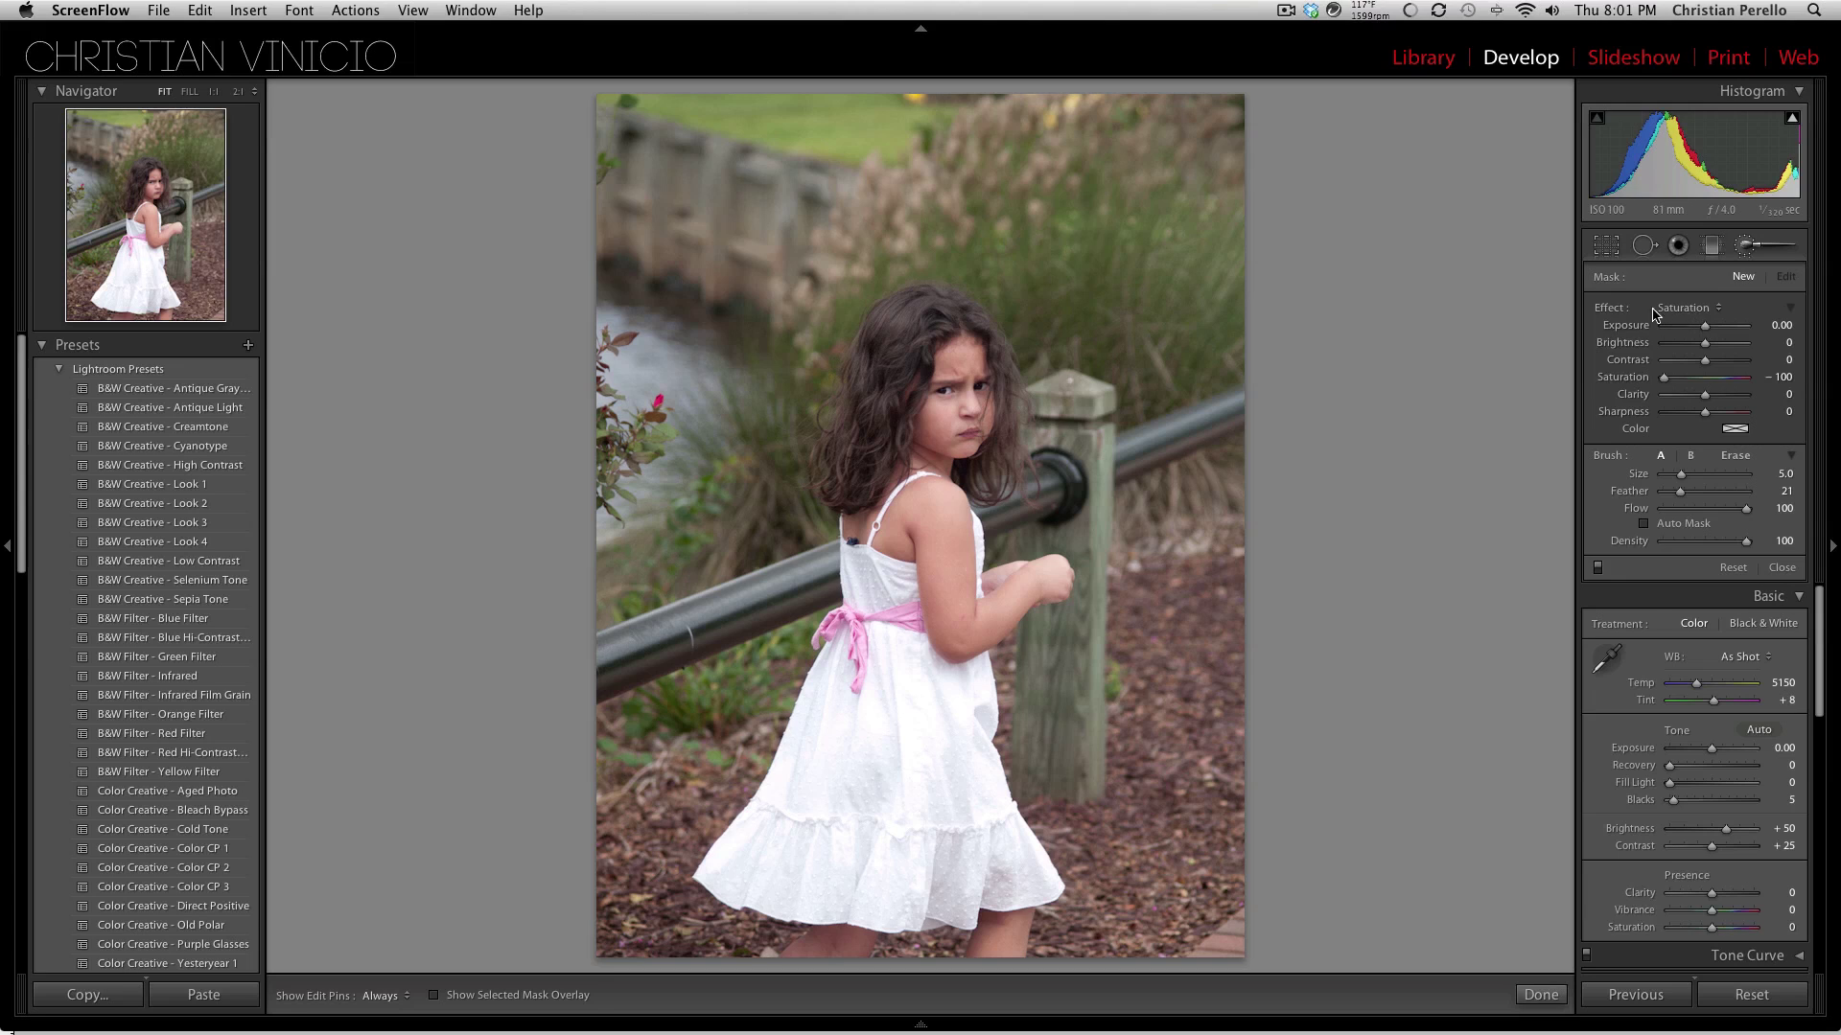
# - Choose Saturation as the adjustment brush's effect, keeping the amount at -100
pyautogui.click(1697, 312)
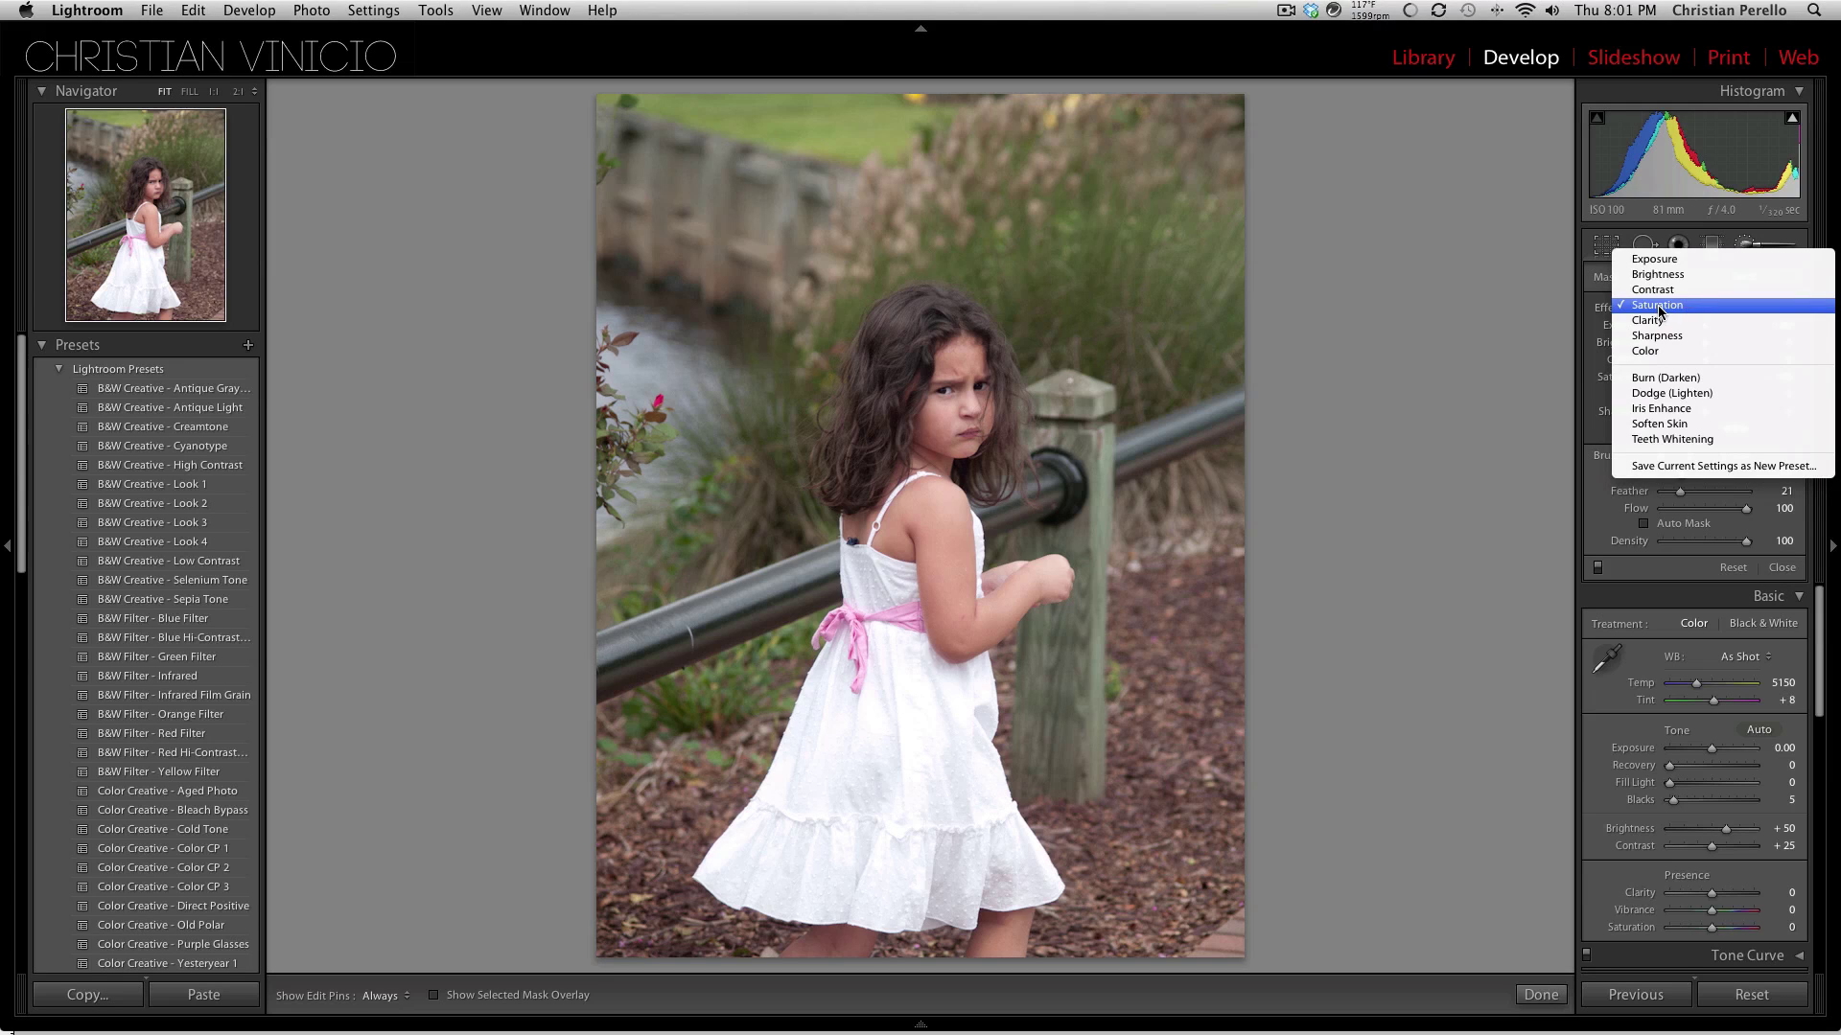
pyautogui.click(1661, 316)
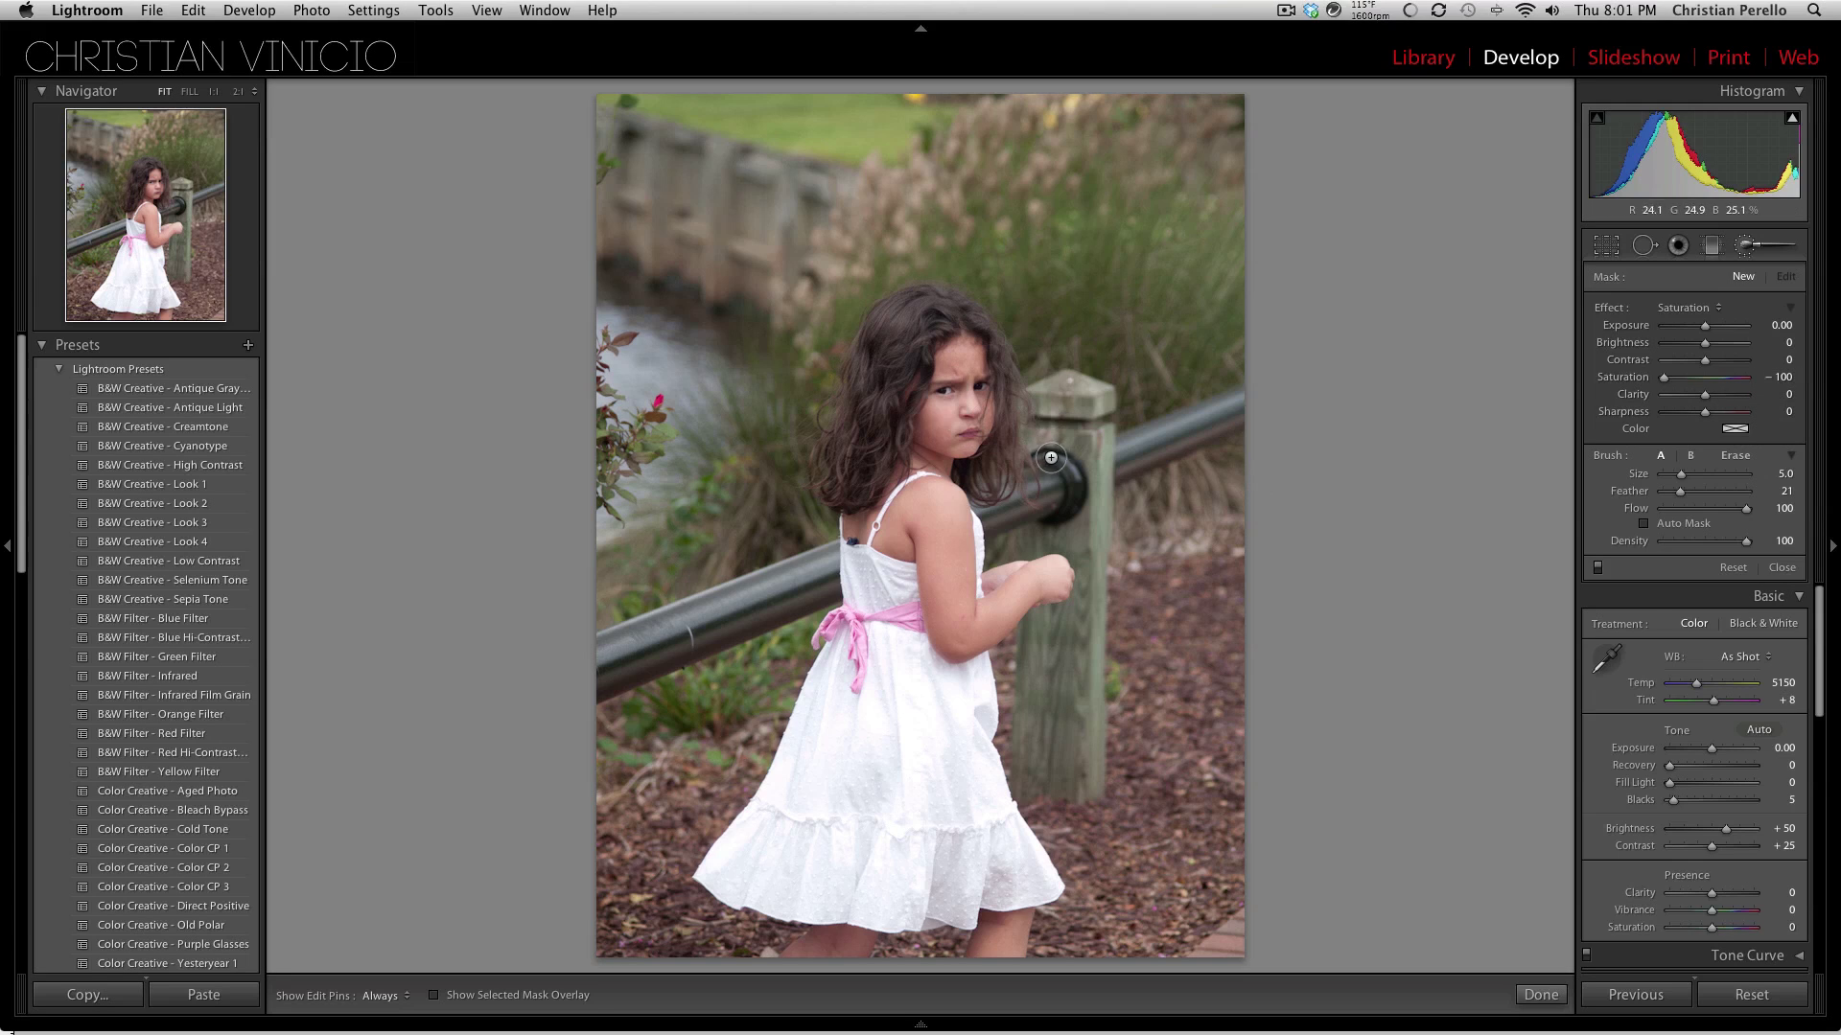
pyautogui.press('=')
pyautogui.press('=')
pyautogui.press('=')
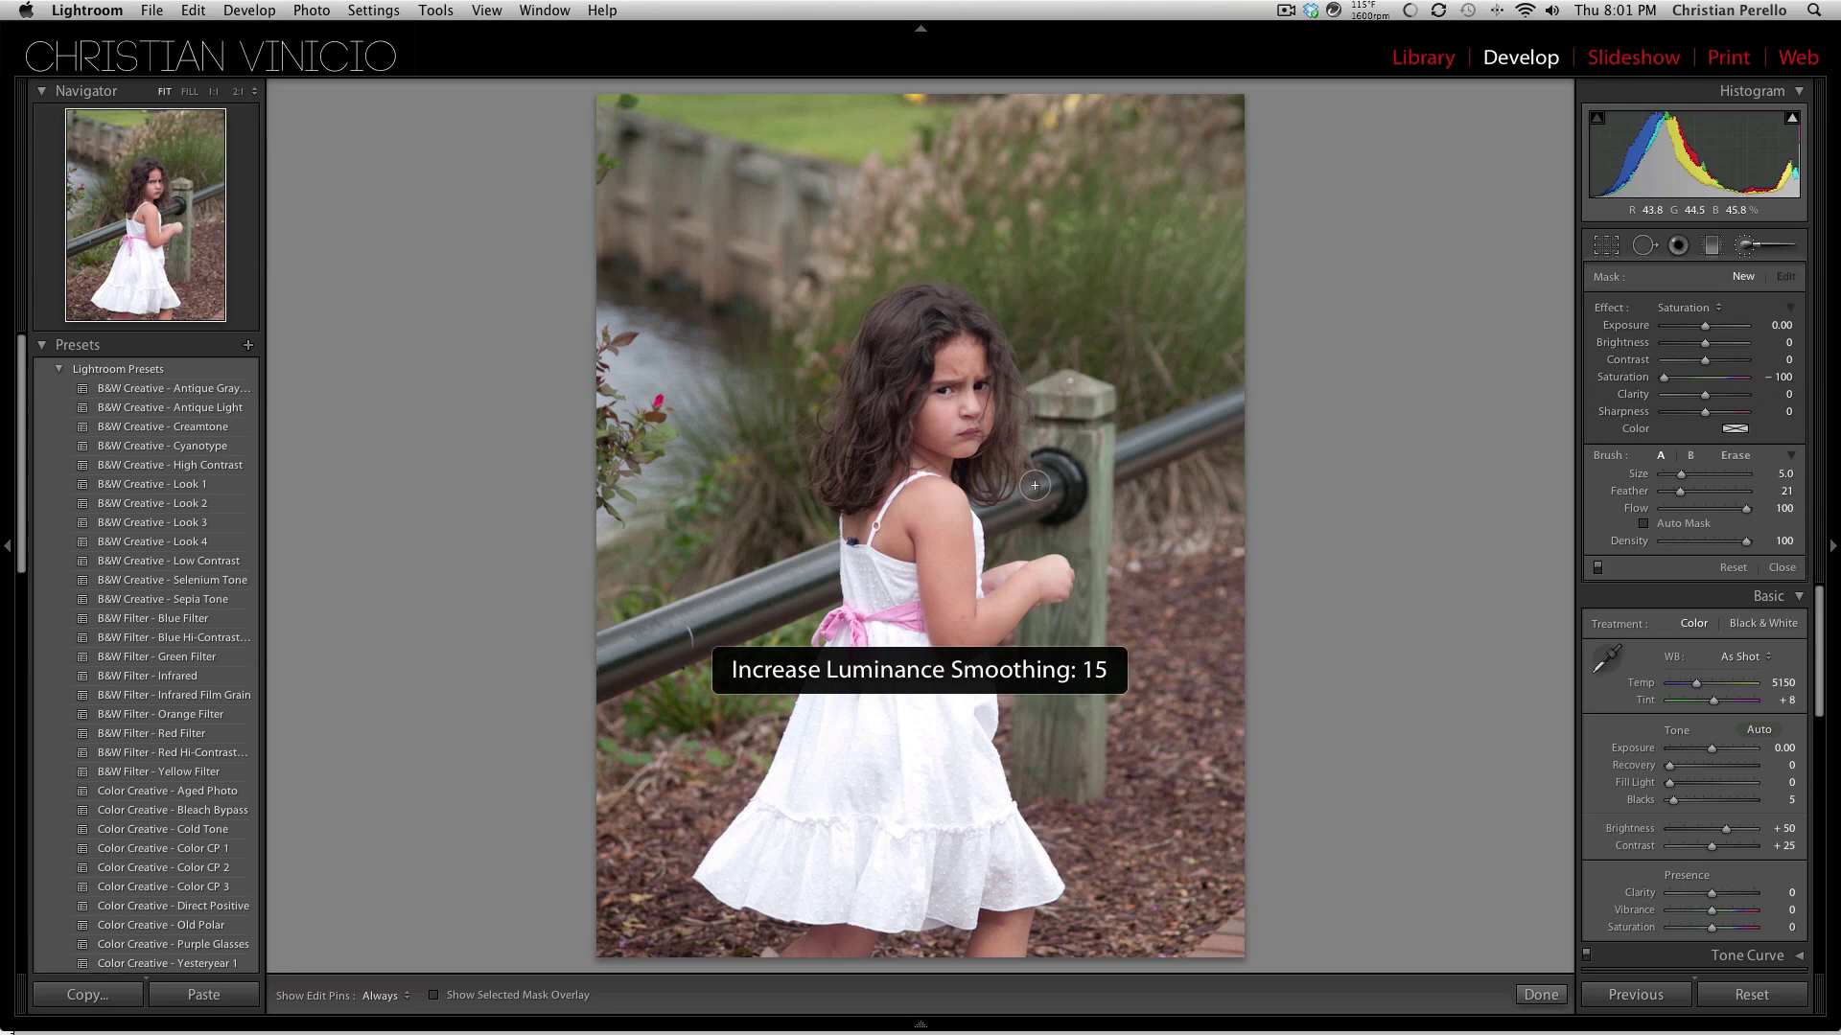
pyautogui.press('-')
pyautogui.press('-')
# - Enlarge the adjustment brush to size 41 and paint the -100 saturation effect over the whole photo
pyautogui.press(']')
pyautogui.press(']')
pyautogui.press(']')
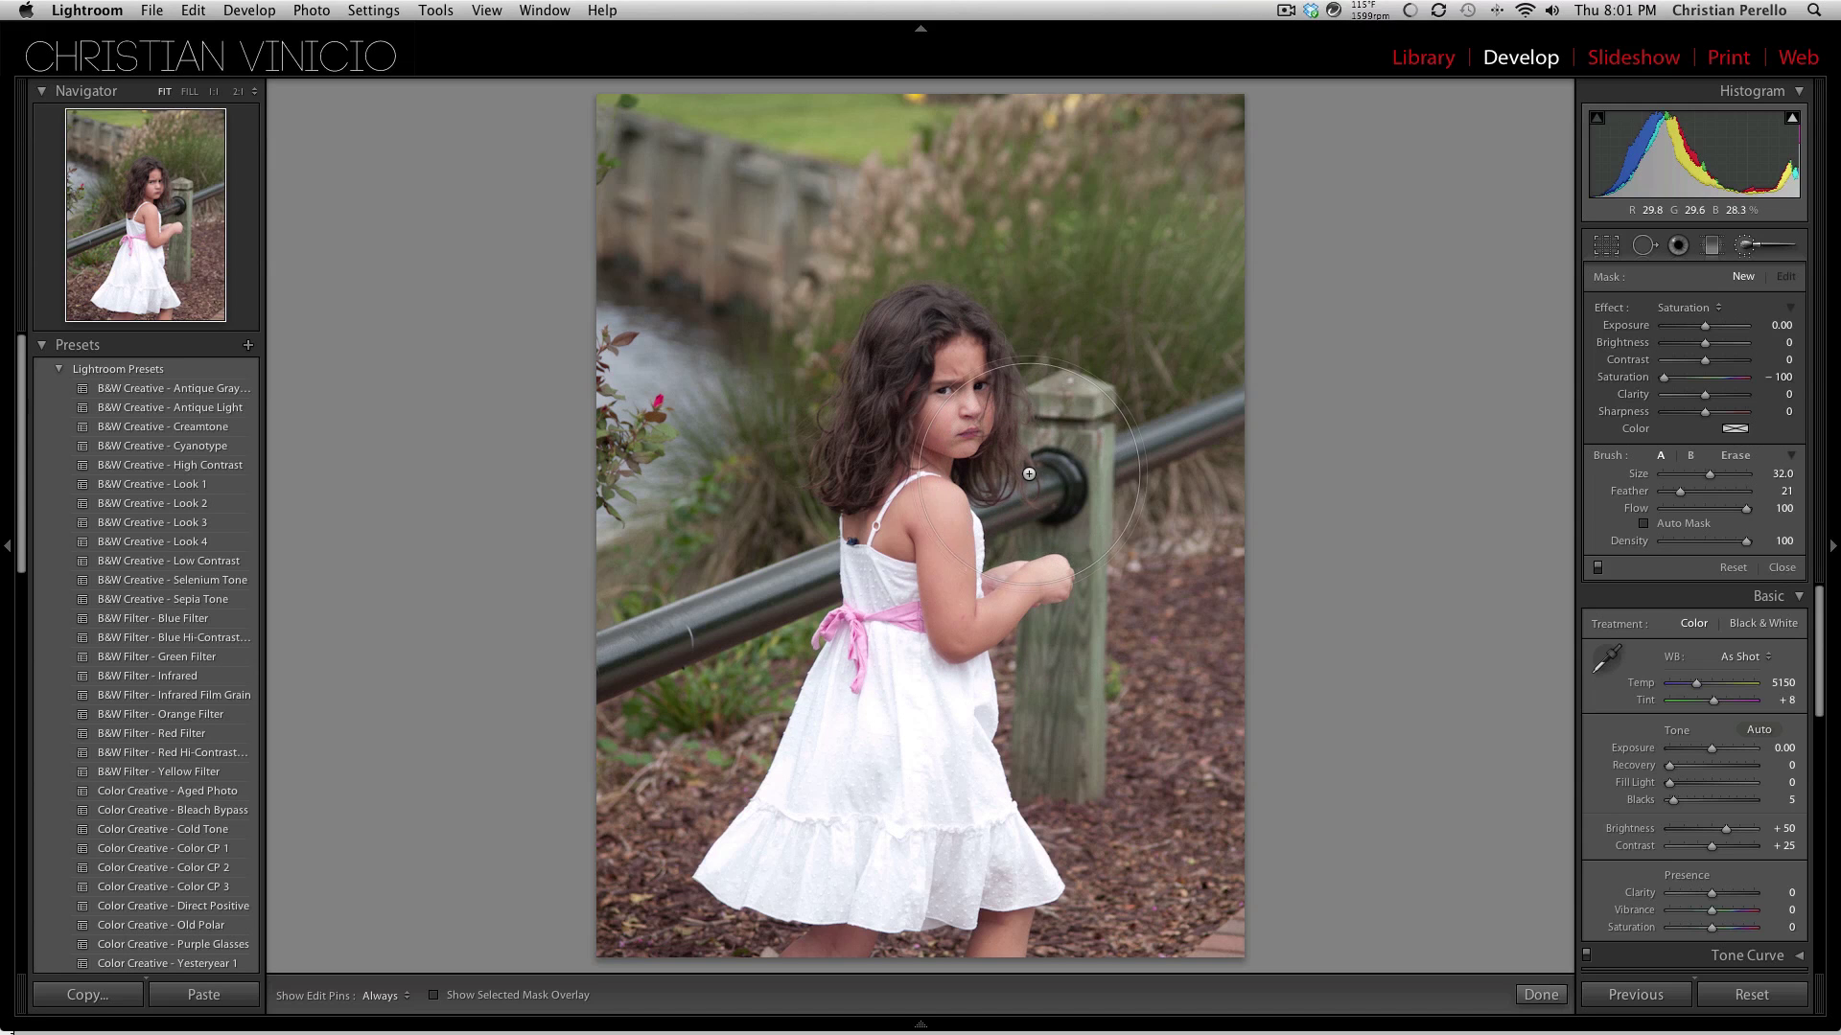
pyautogui.press(']')
pyautogui.press(']')
pyautogui.press(']')
pyautogui.press(']')
pyautogui.press('h')
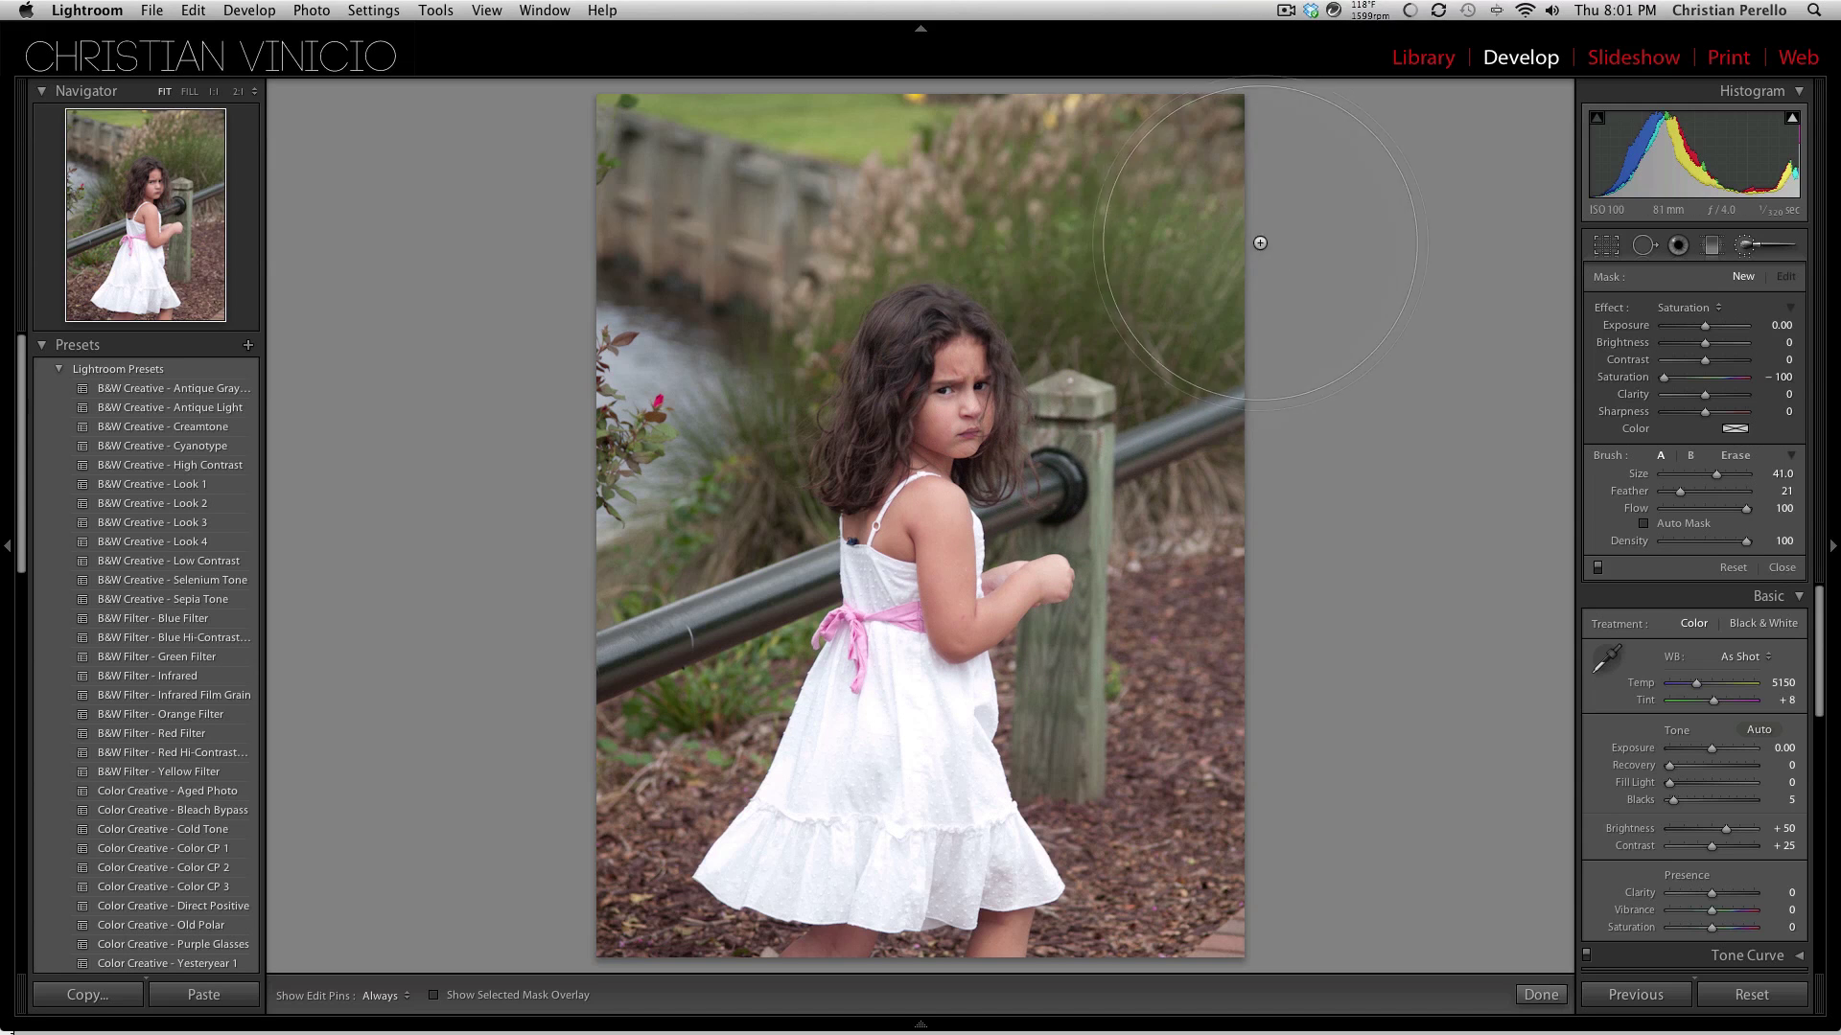
pyautogui.moveTo(1150, 240)
pyautogui.mouseDown()
pyautogui.moveTo(614, 298)
pyautogui.moveTo(997, 326)
pyautogui.moveTo(1055, 365)
pyautogui.moveTo(748, 633)
pyautogui.moveTo(1263, 609)
pyautogui.moveTo(690, 920)
pyautogui.moveTo(1198, 815)
pyautogui.moveTo(1180, 939)
pyautogui.moveTo(636, 948)
pyautogui.mouseUp()
pyautogui.press('h')
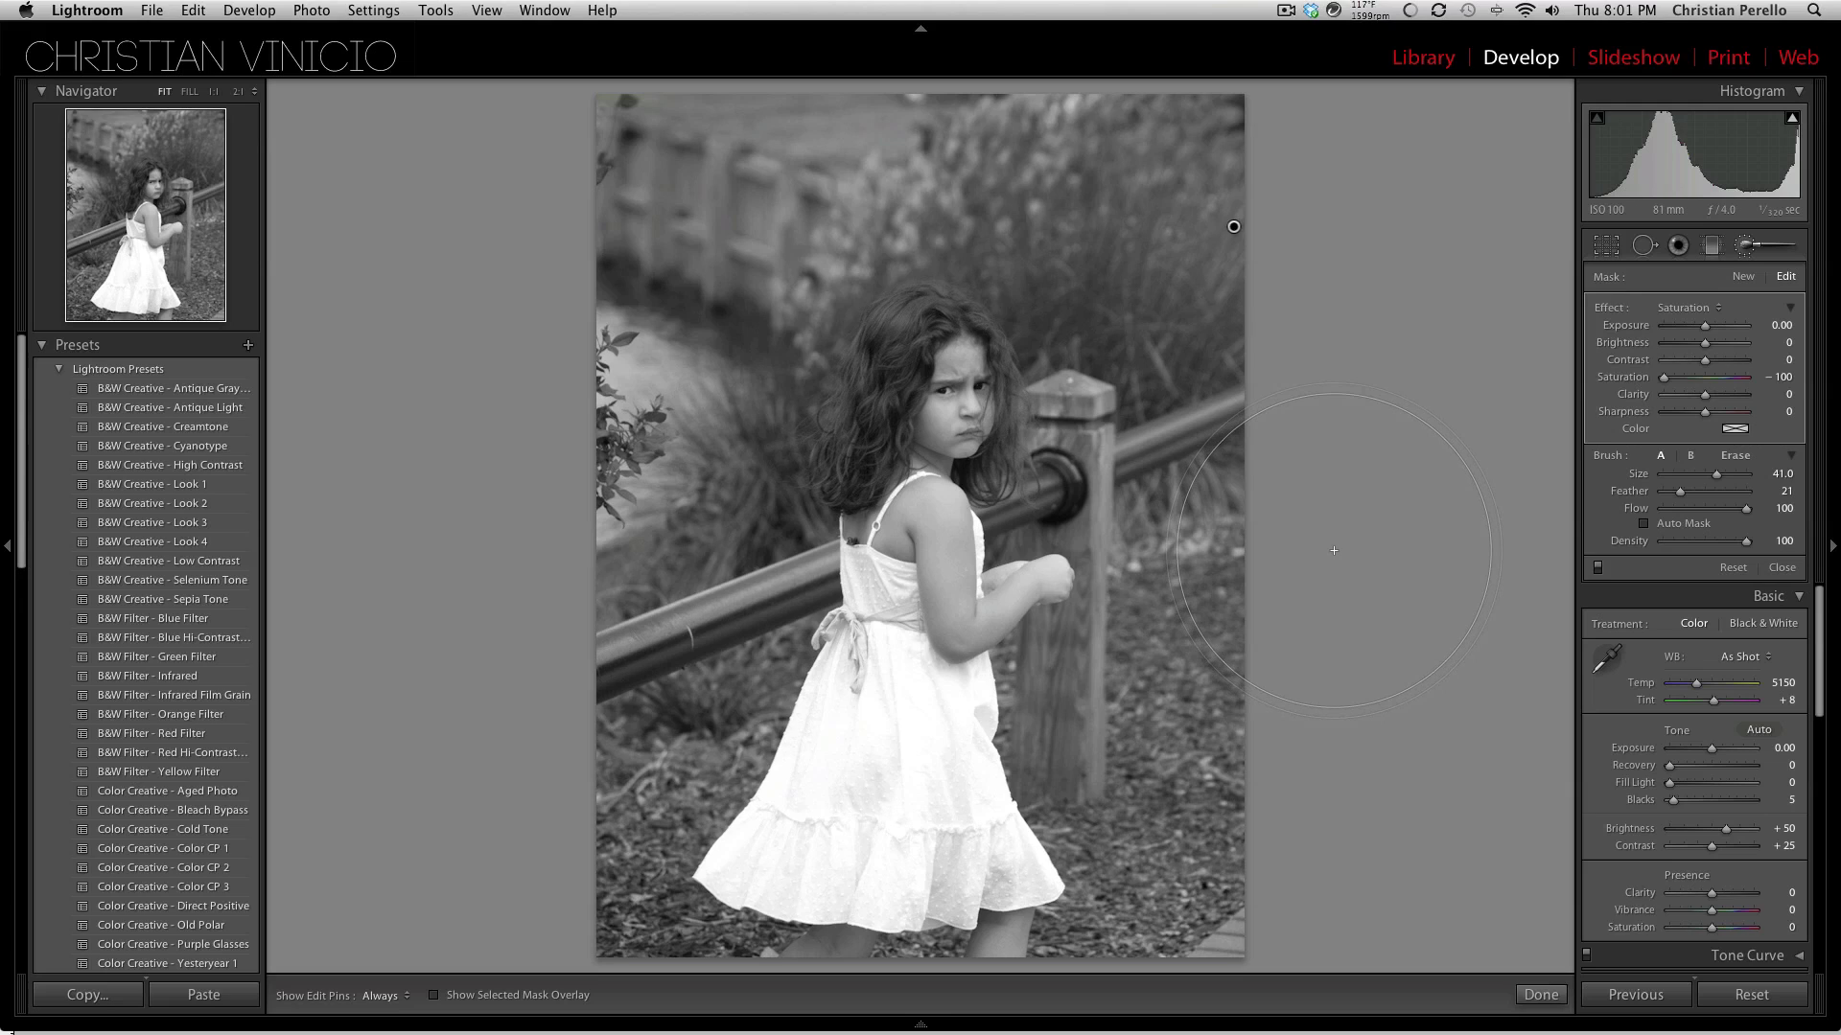
# - Erase the desaturation from the sash's waistband beside the arm at 1:1 view, using the Erase brush at size 4
pyautogui.scroll(-6, 1334, 551)
pyautogui.scroll(-1, 1543, 510)
pyautogui.scroll(-1, 1514, 516)
pyautogui.click(1735, 456)
pyautogui.click(214, 91)
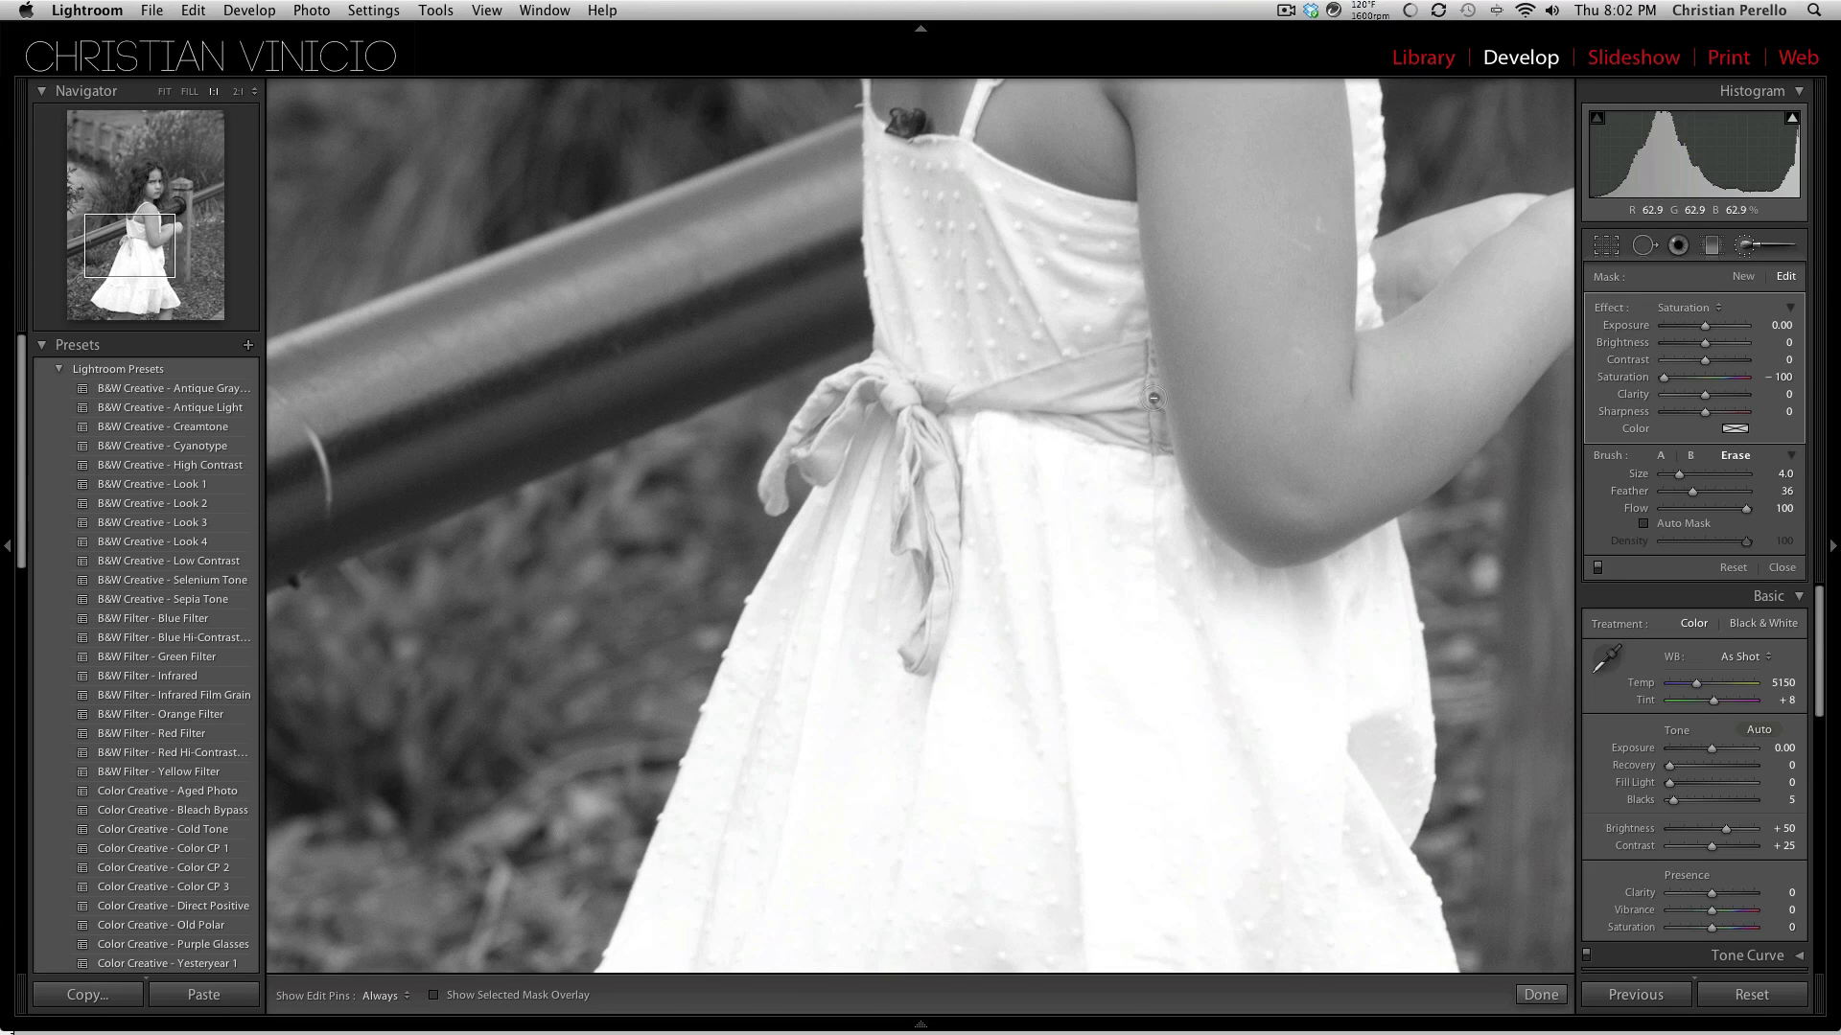
pyautogui.press('h')
pyautogui.moveTo(1129, 385)
pyautogui.mouseDown()
pyautogui.moveTo(1057, 390)
pyautogui.moveTo(1120, 362)
pyautogui.mouseUp()
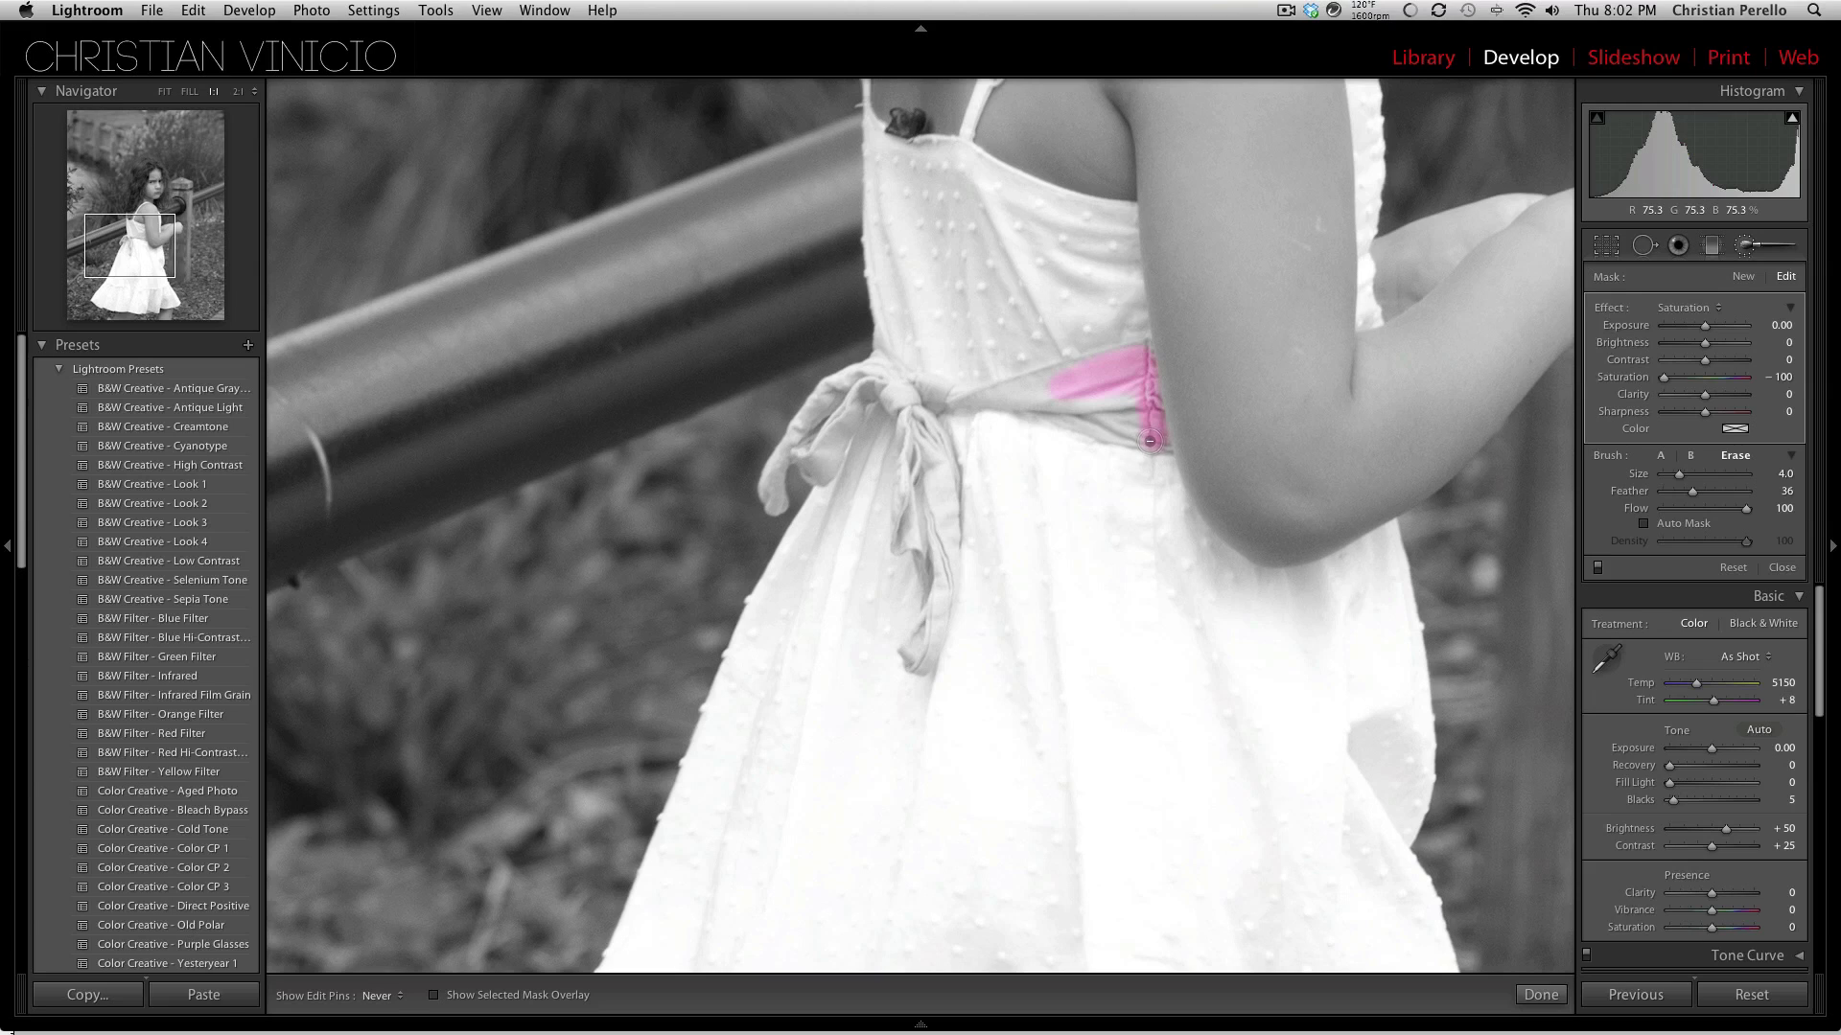
pyautogui.moveTo(1150, 441)
pyautogui.mouseDown()
pyautogui.moveTo(1099, 426)
pyautogui.moveTo(1096, 402)
pyautogui.moveTo(1124, 414)
pyautogui.moveTo(1131, 385)
pyautogui.moveTo(1092, 366)
pyautogui.moveTo(1020, 387)
pyautogui.moveTo(1087, 420)
pyautogui.moveTo(1001, 393)
pyautogui.mouseUp()
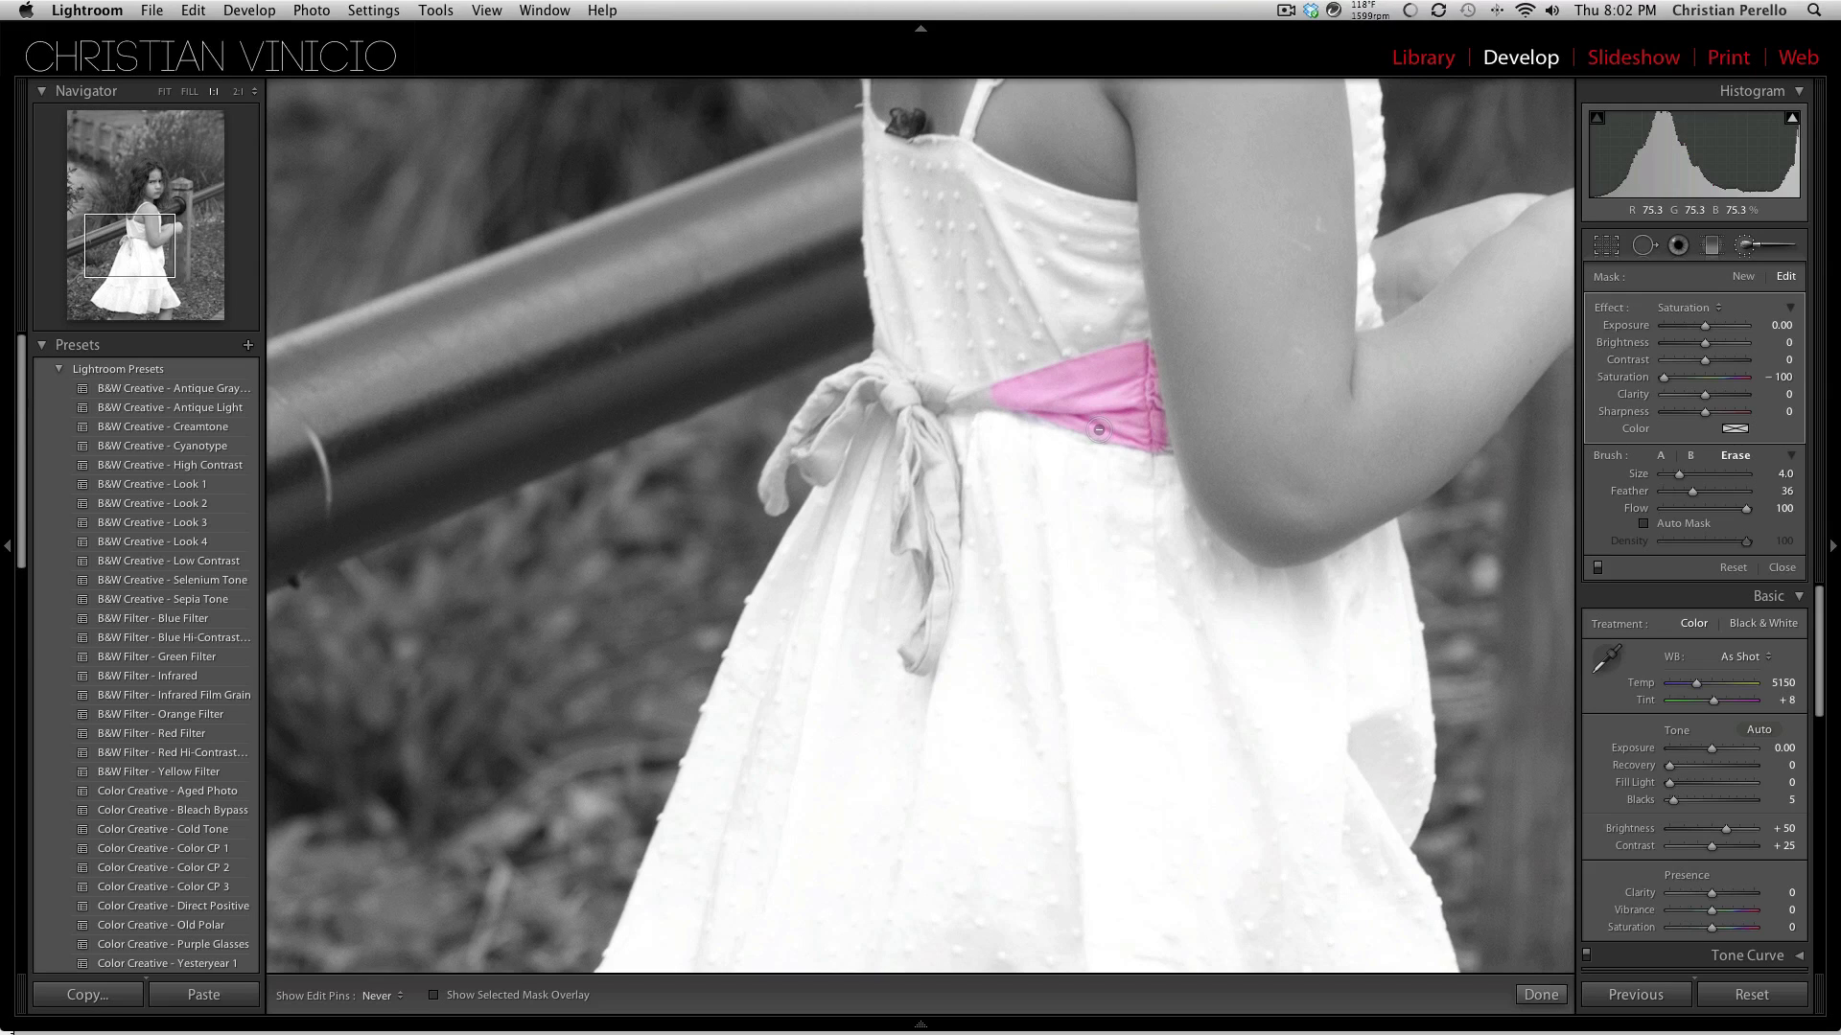
# - Reduce the Erase brush to size 2 and erase the desaturation from the sash's knot, loops and hanging tails
pyautogui.press('[')
pyautogui.press('h')
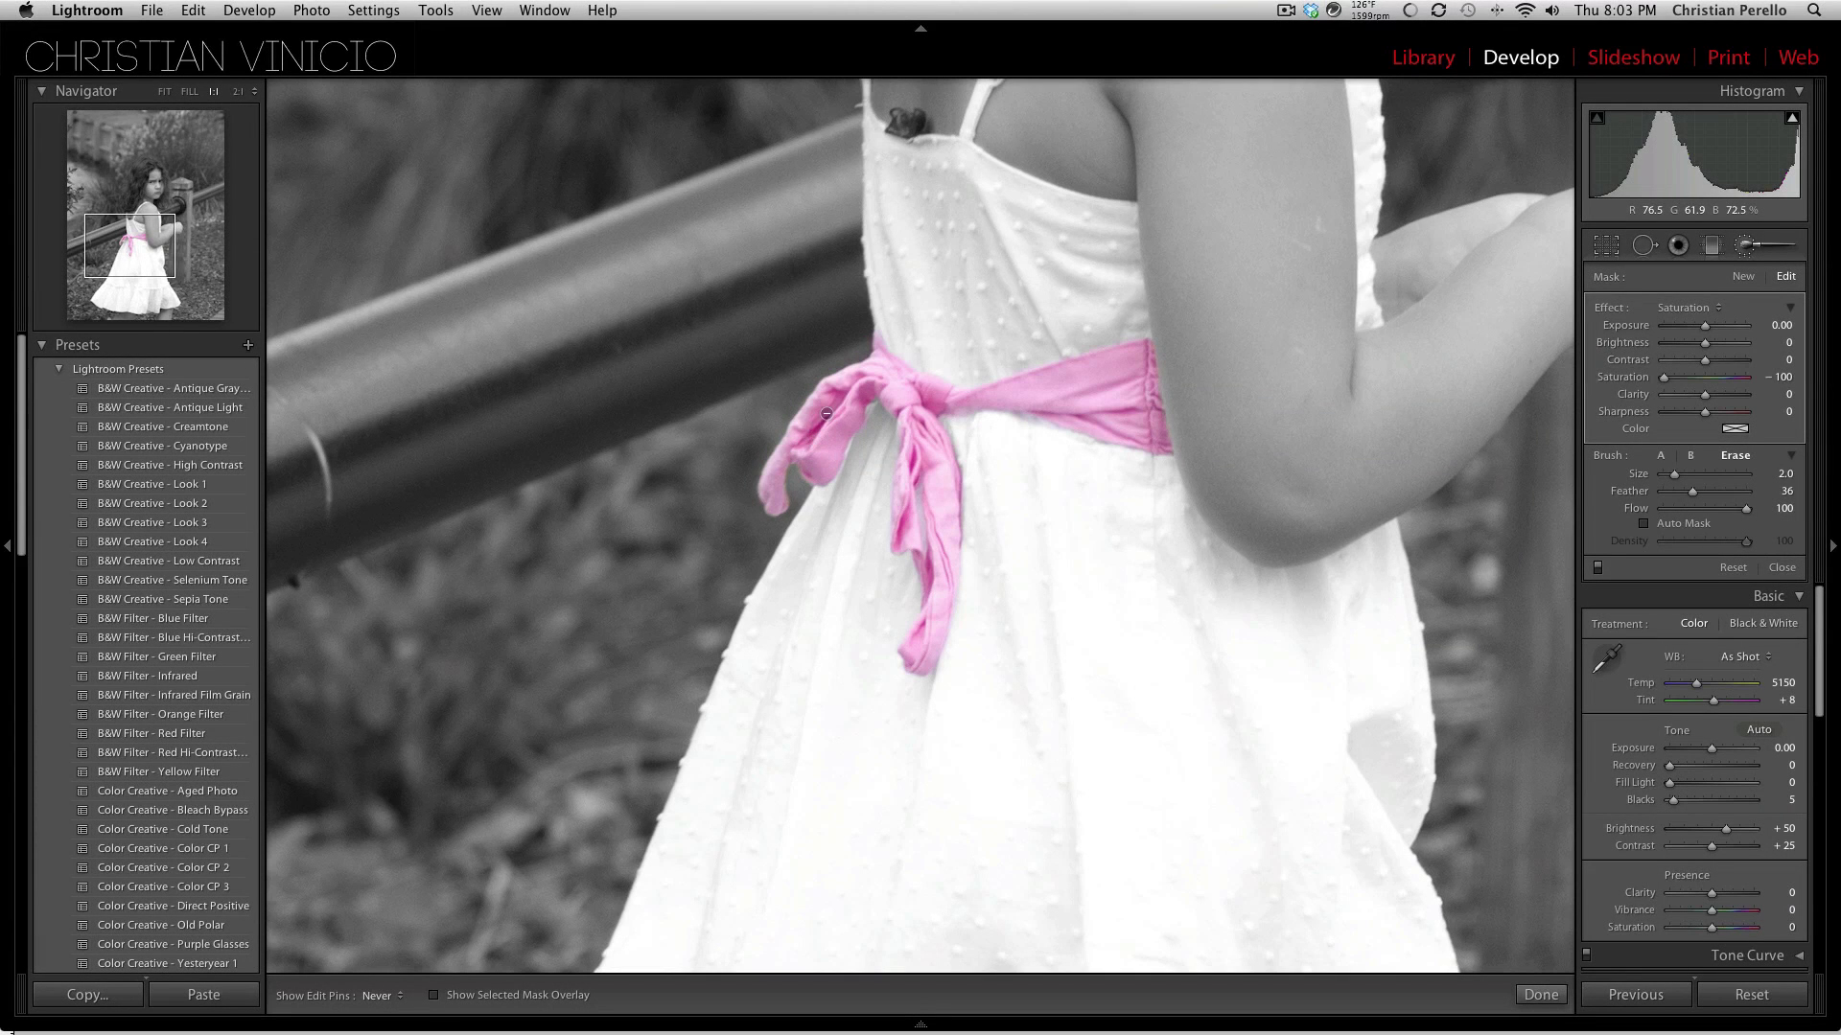
pyautogui.press('h')
pyautogui.press('z')
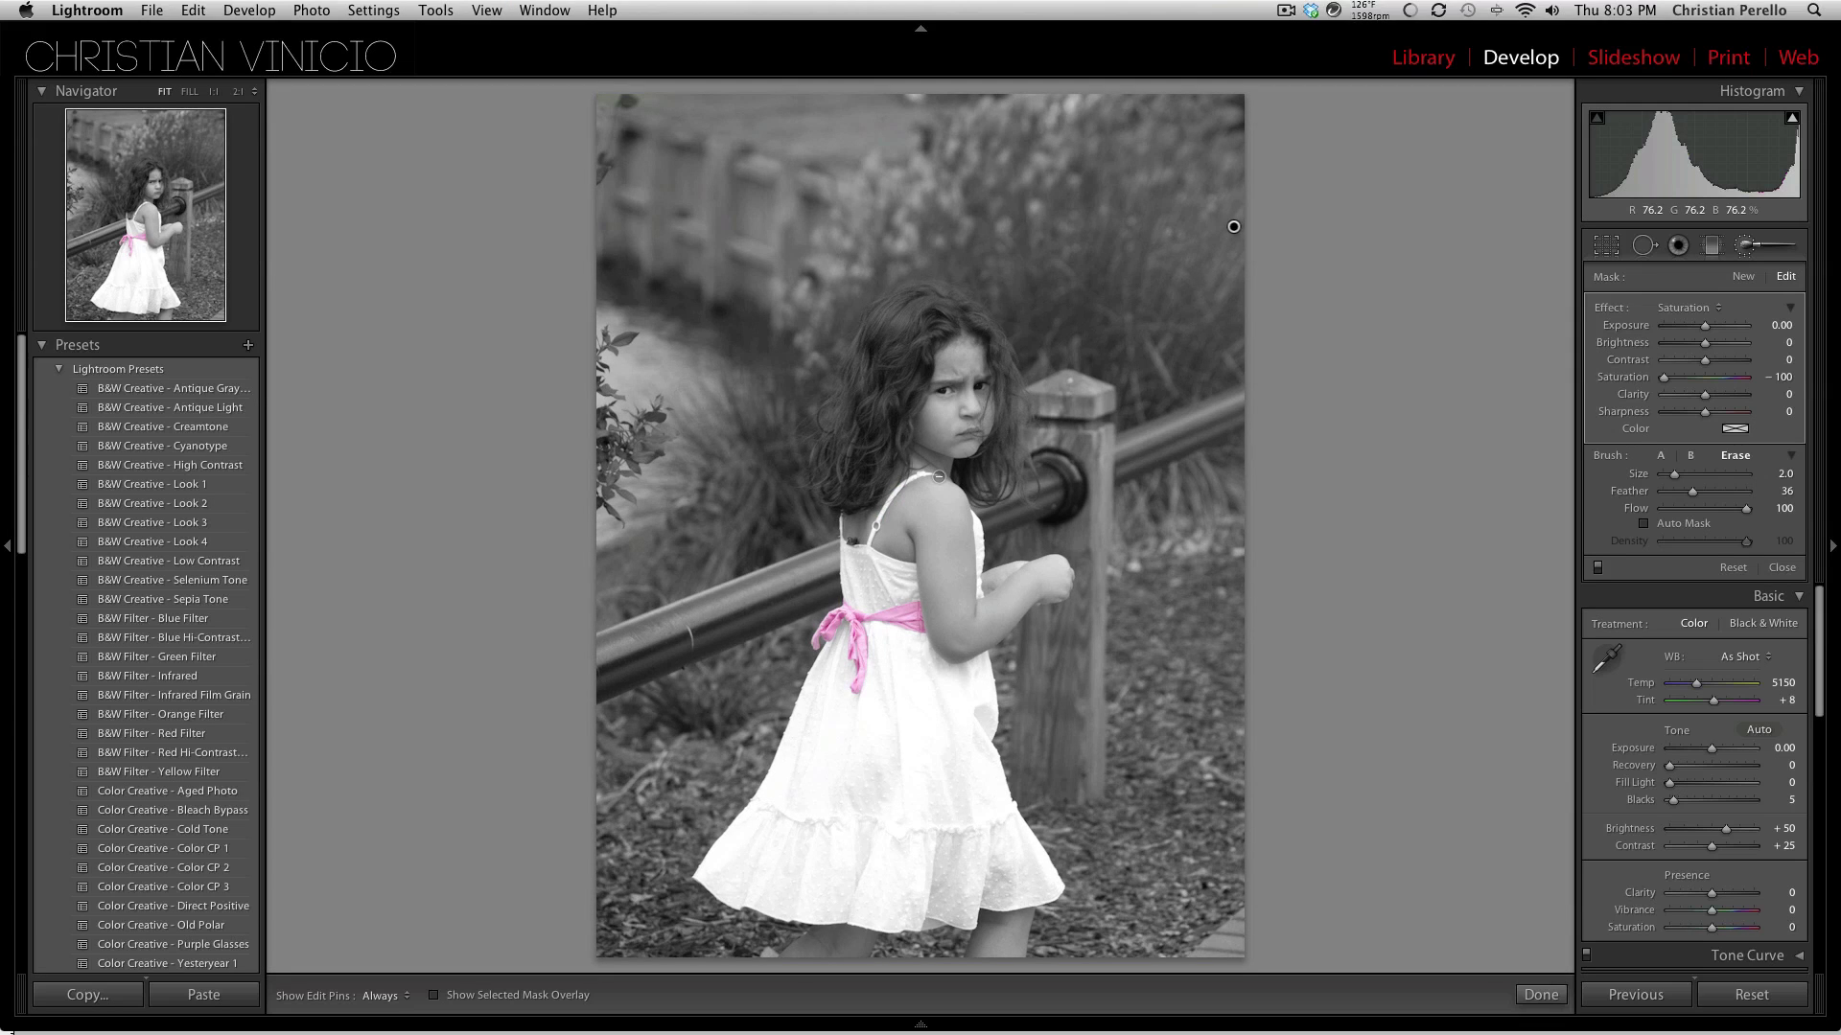
# - Switch to Photoshop and add a Hue/Saturation adjustment layer above the photo with saturation at -100
pyautogui.press('super+Tab')
pyautogui.press('super+Tab')
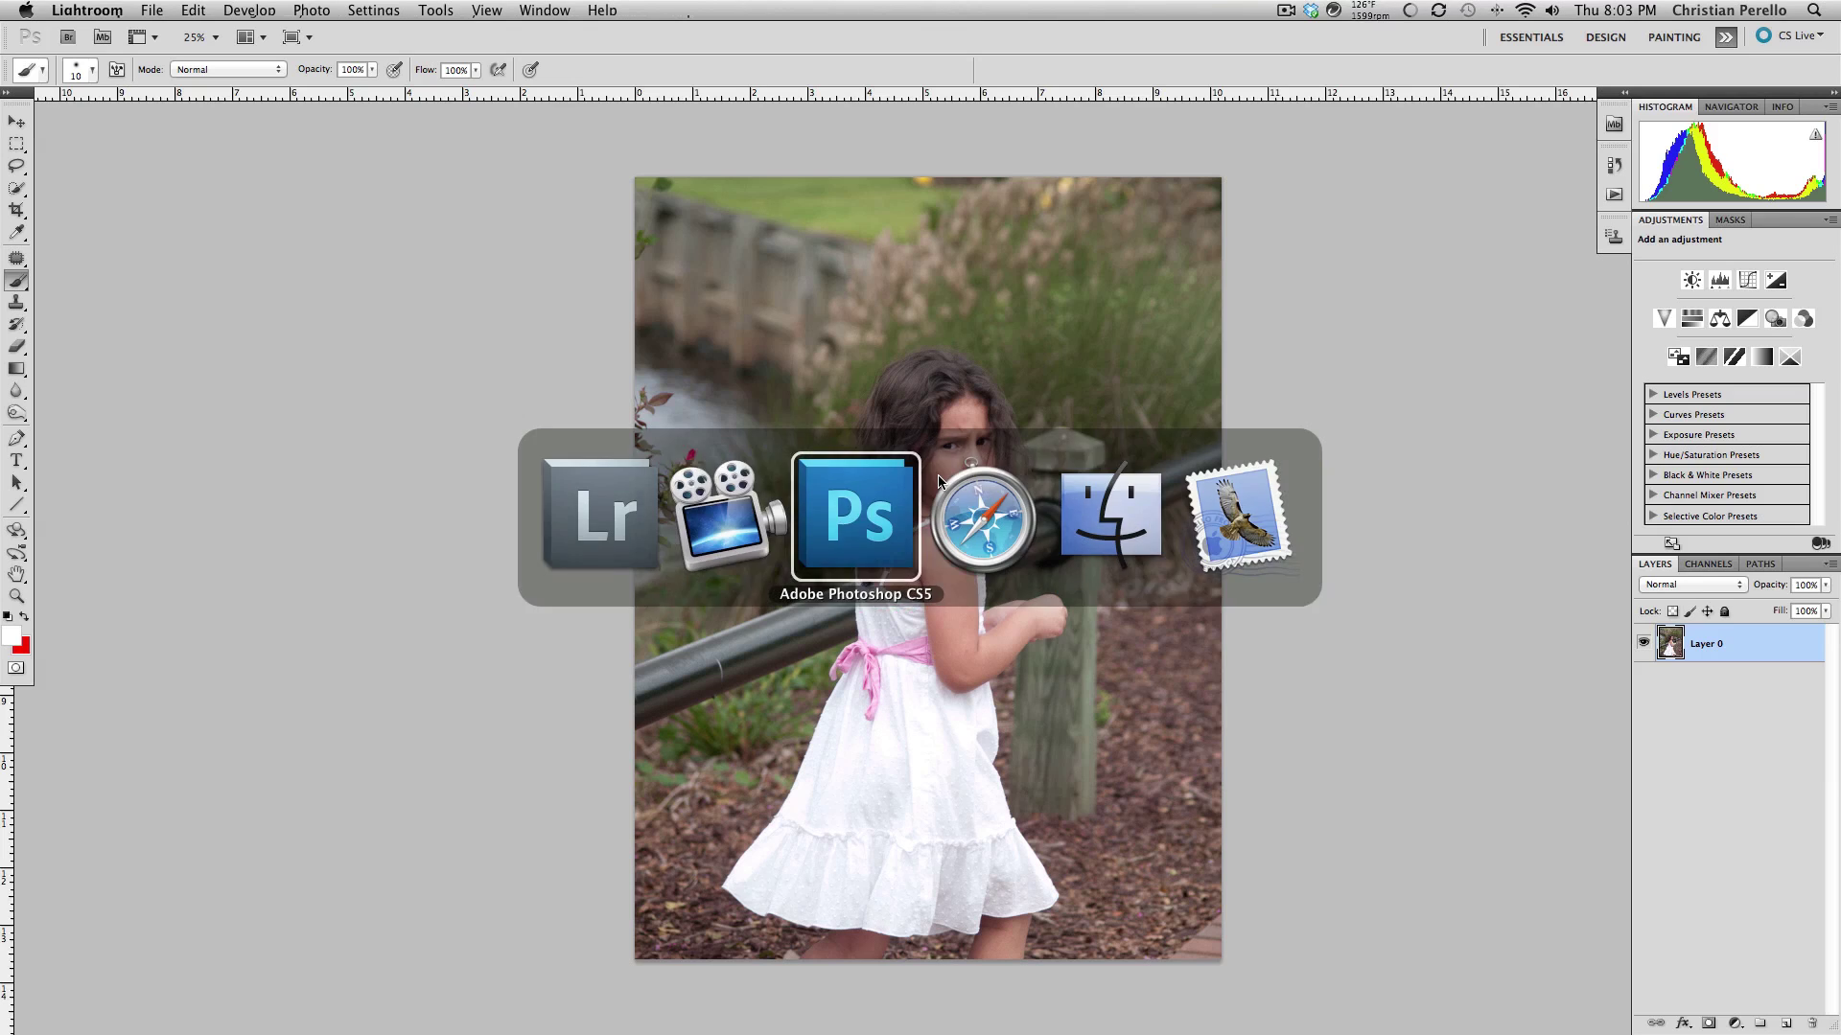
pyautogui.click(1692, 319)
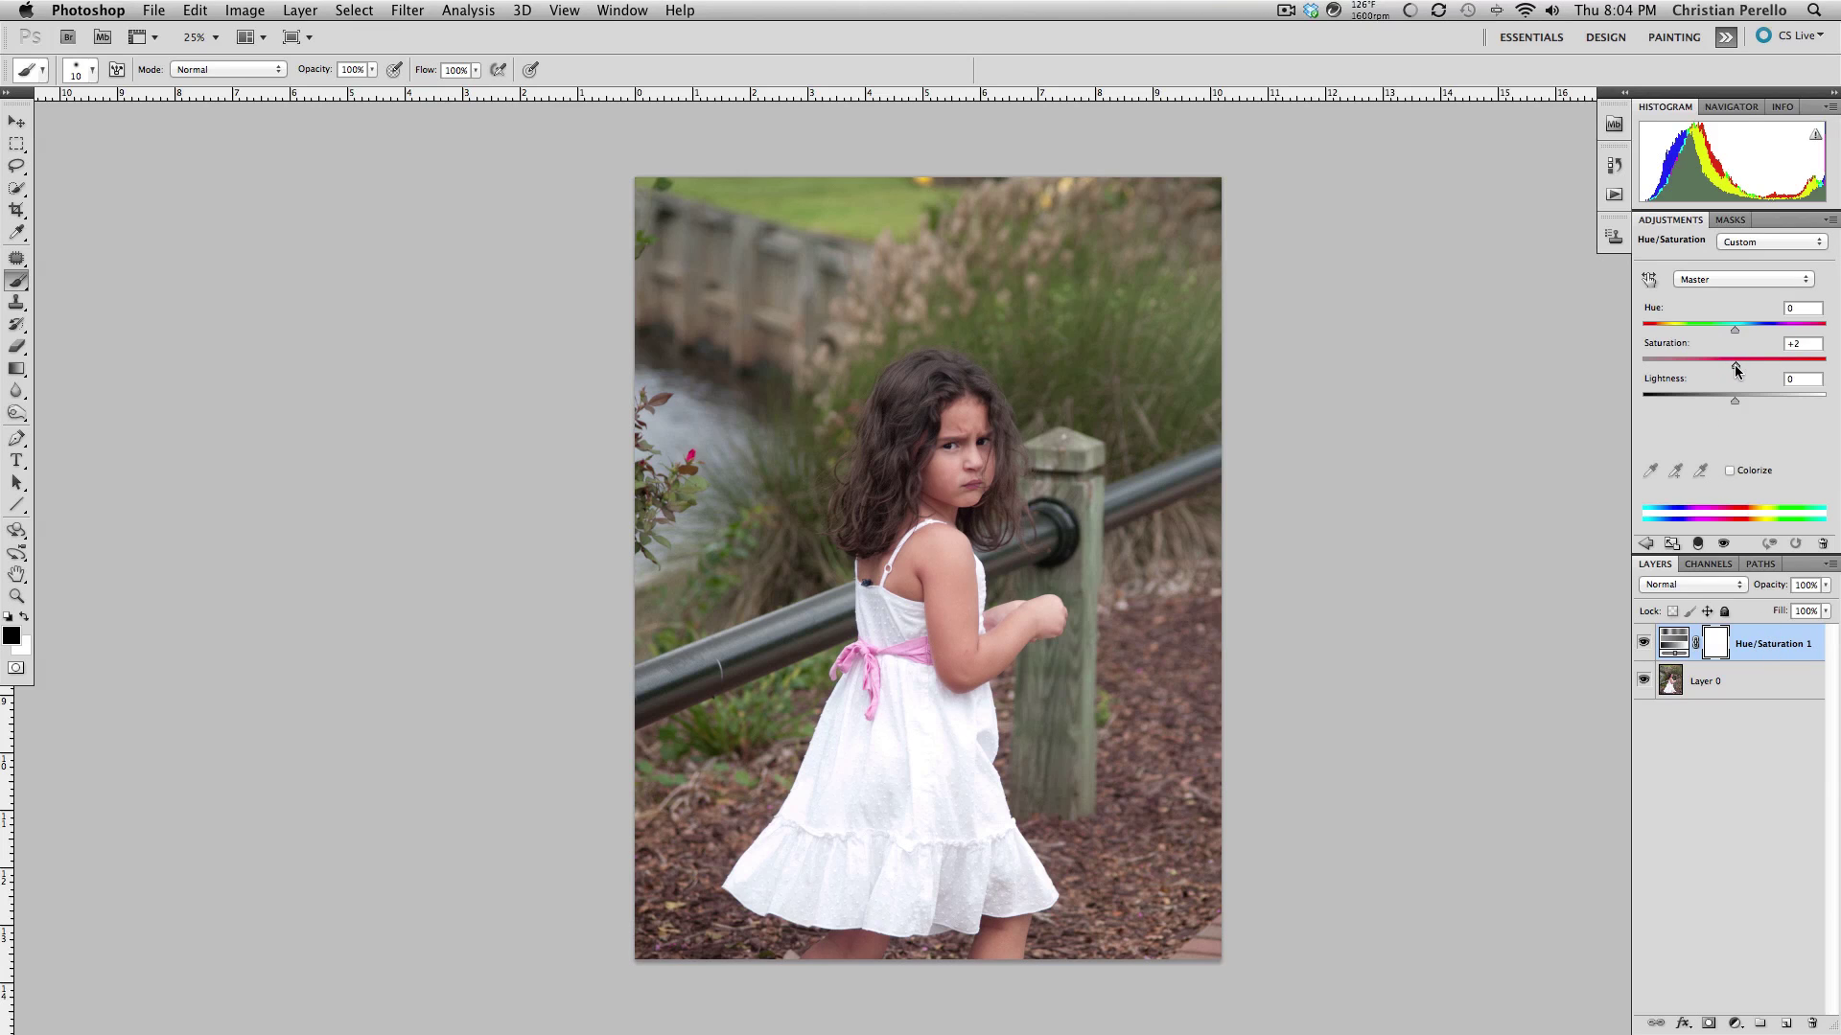
pyautogui.moveTo(1736, 369); pyautogui.dragTo(1620, 365)
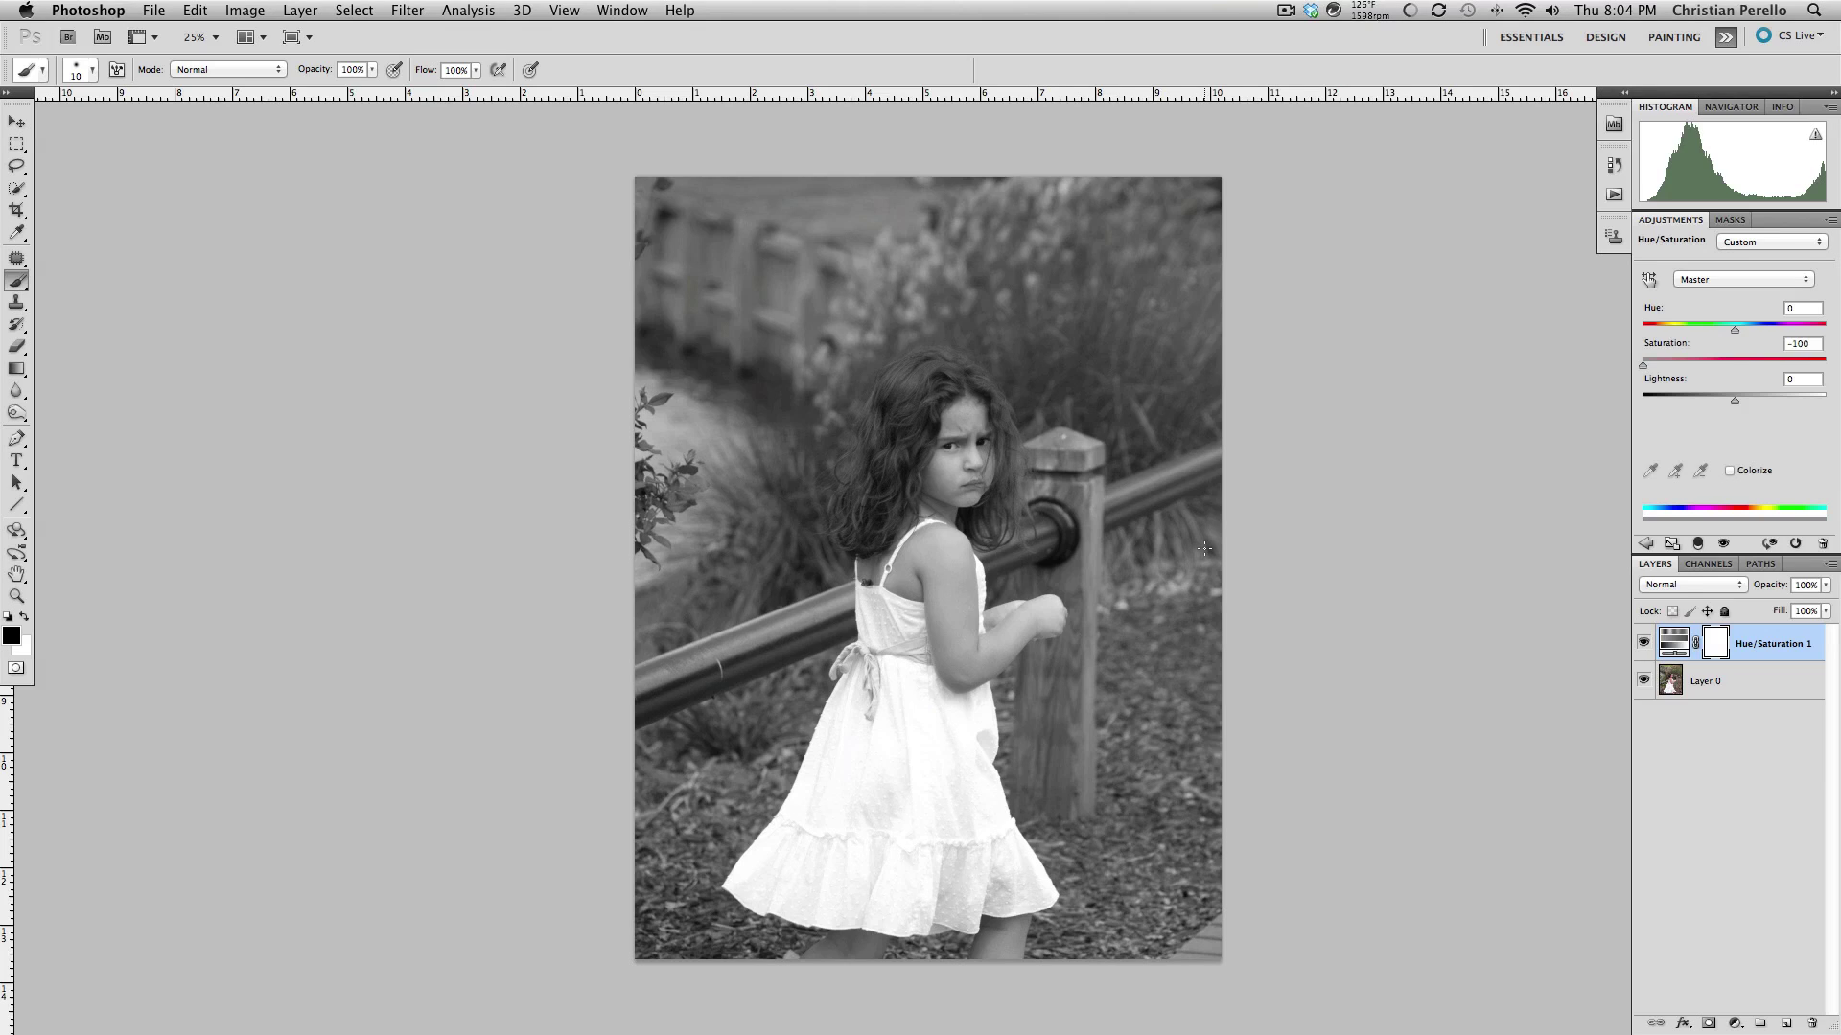
pyautogui.doubleClick(1714, 650)
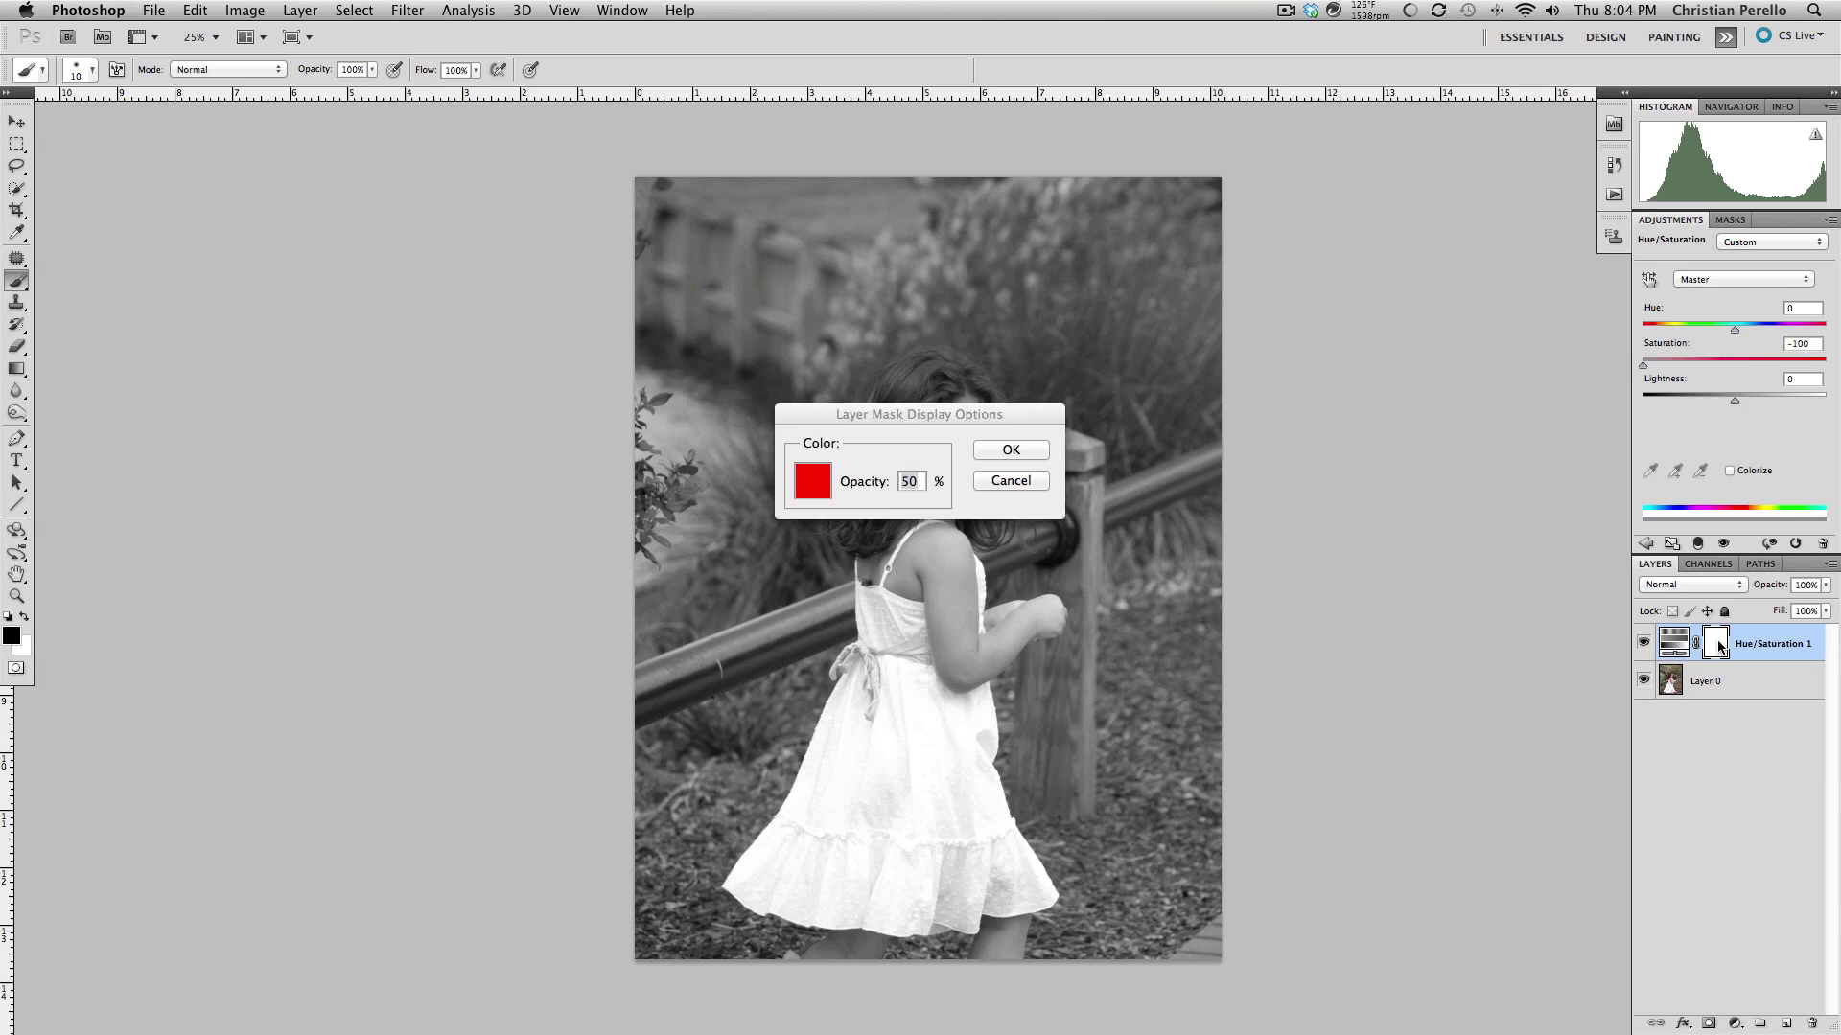
pyautogui.click(1011, 481)
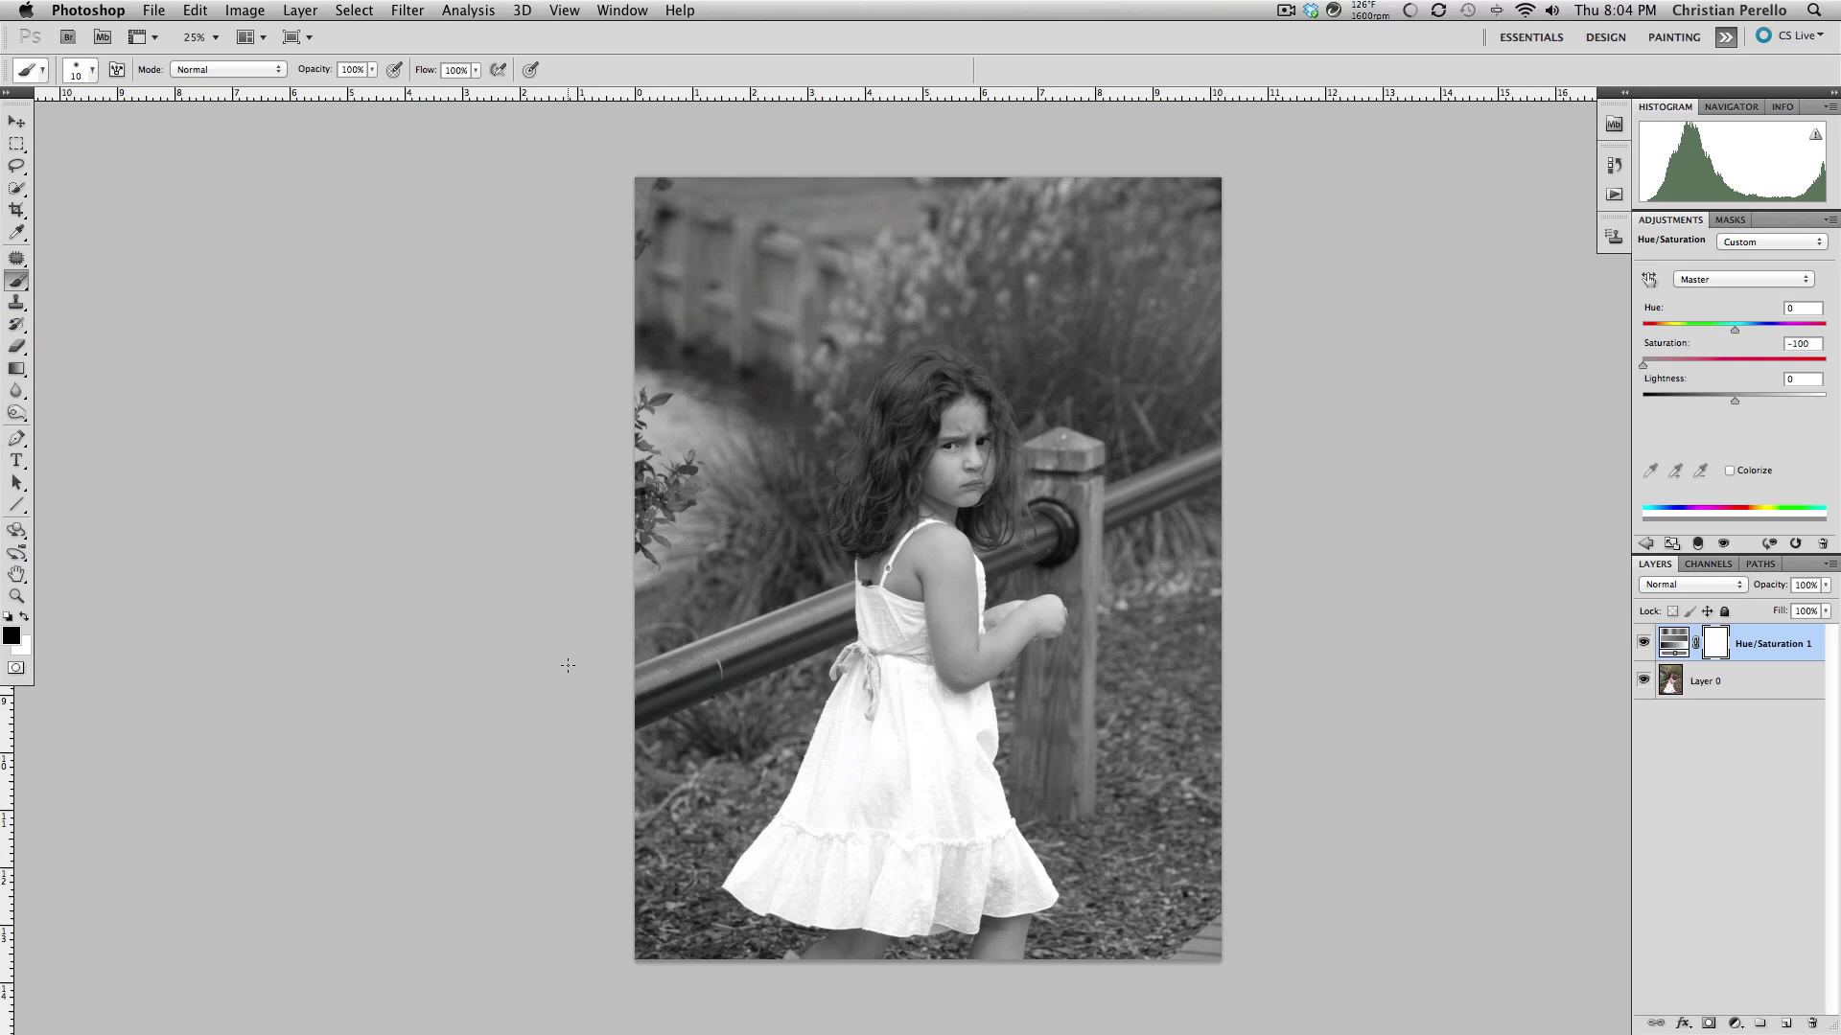
# - Paint black on the Hue/Saturation layer's mask over the sash's end beside the arm with a size 10 brush
pyautogui.press('super+plus')
pyautogui.press('super+plus')
pyautogui.press('super+plus')
pyautogui.press('super+plus')
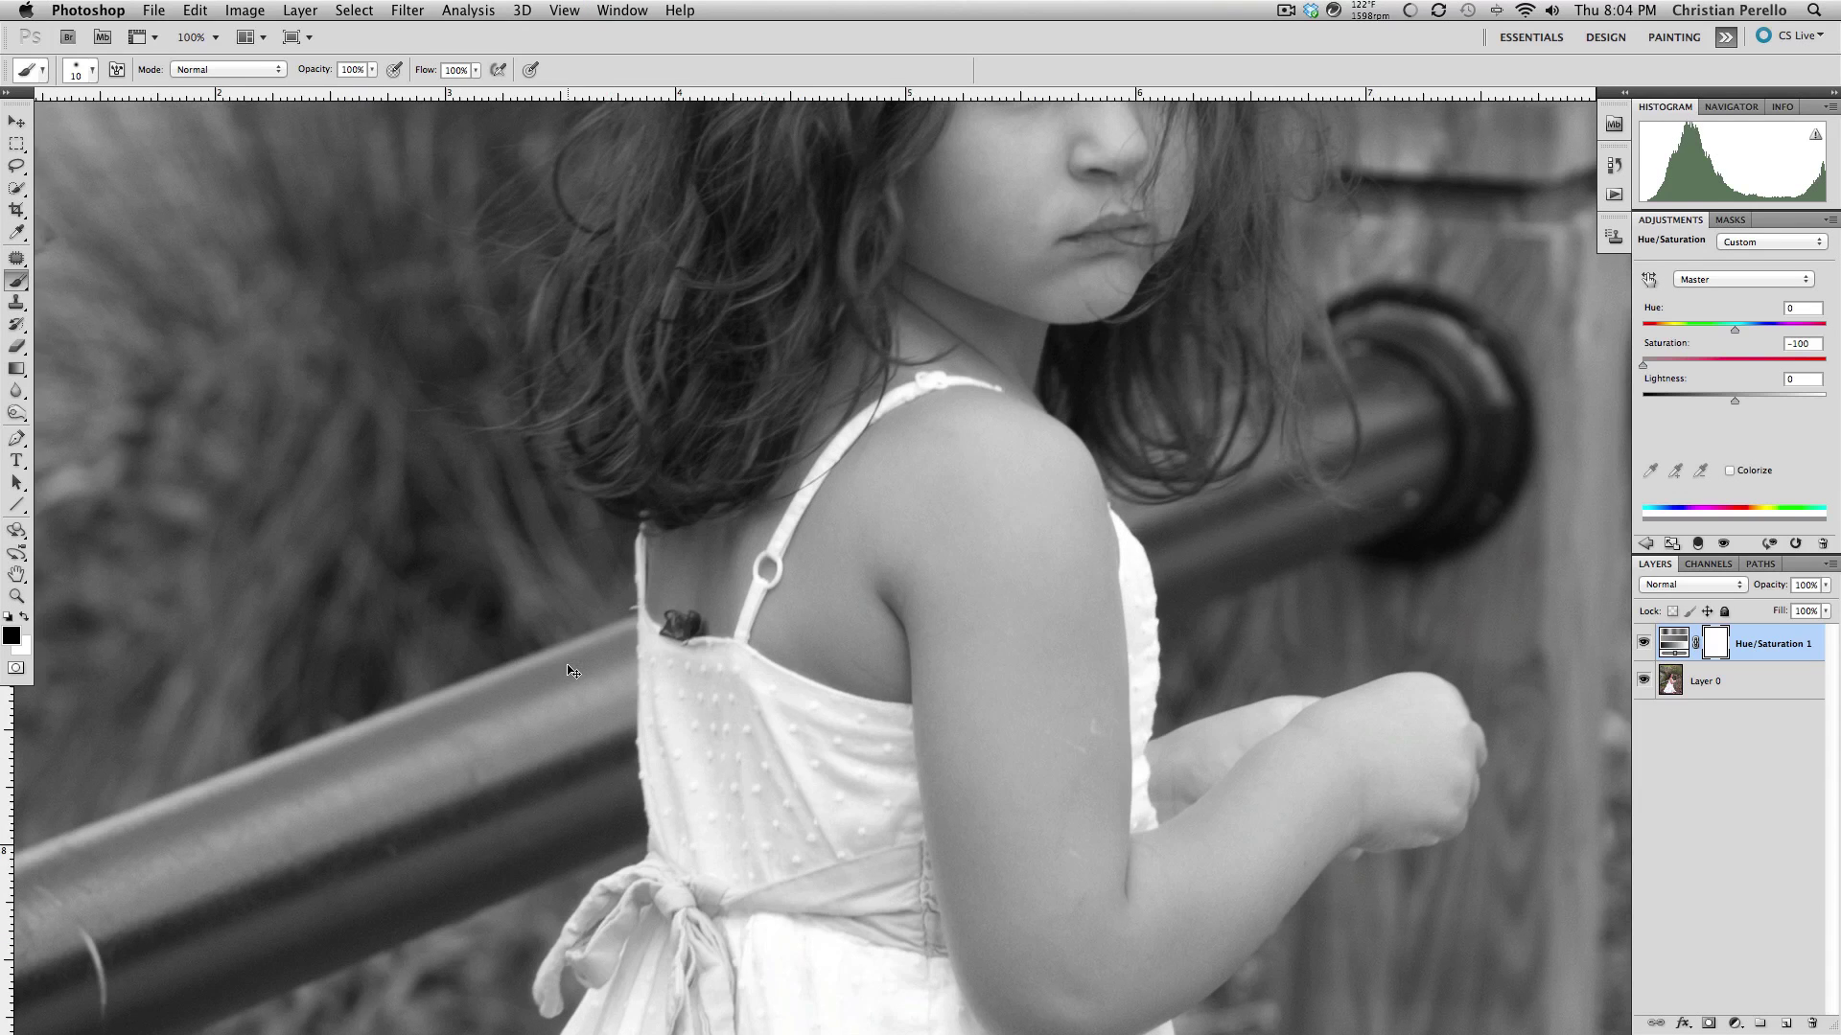
pyautogui.press('super+plus')
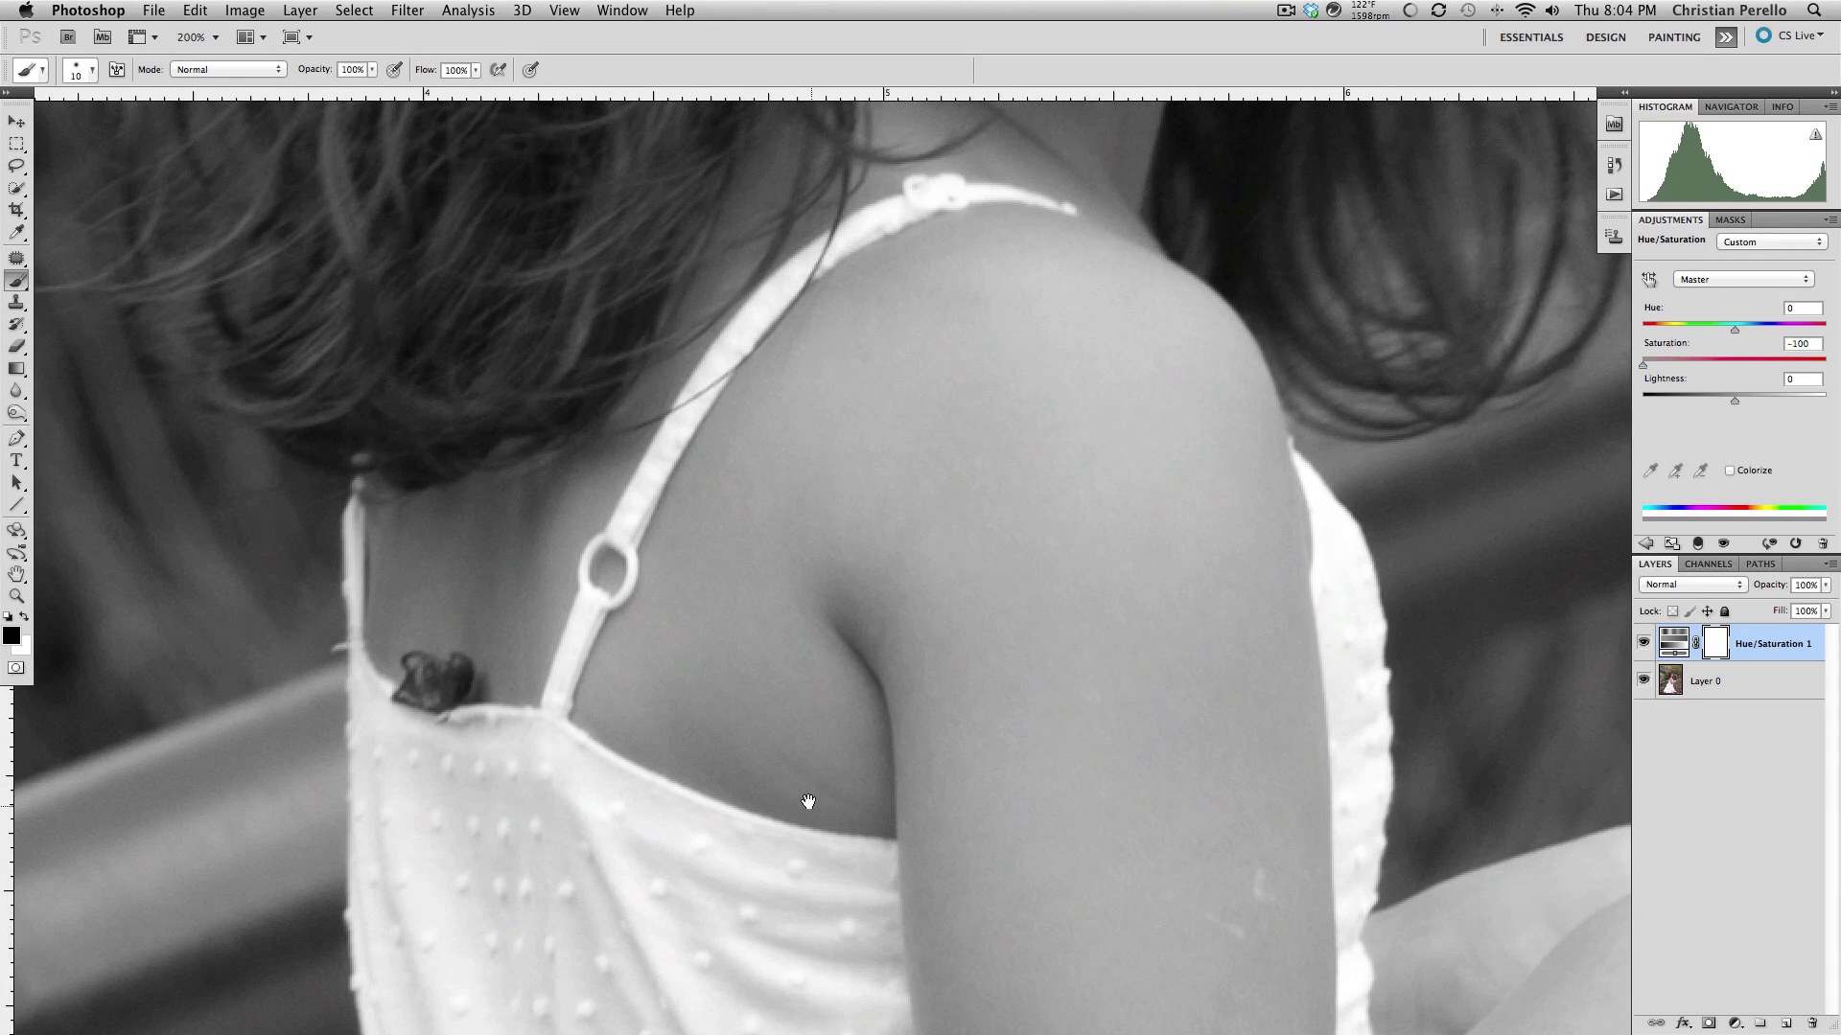
pyautogui.moveTo(809, 802); pyautogui.dragTo(949, 328)
pyautogui.moveTo(863, 905)
pyautogui.mouseDown()
pyautogui.moveTo(950, 698)
pyautogui.moveTo(908, 563)
pyautogui.moveTo(875, 621)
pyautogui.mouseUp()
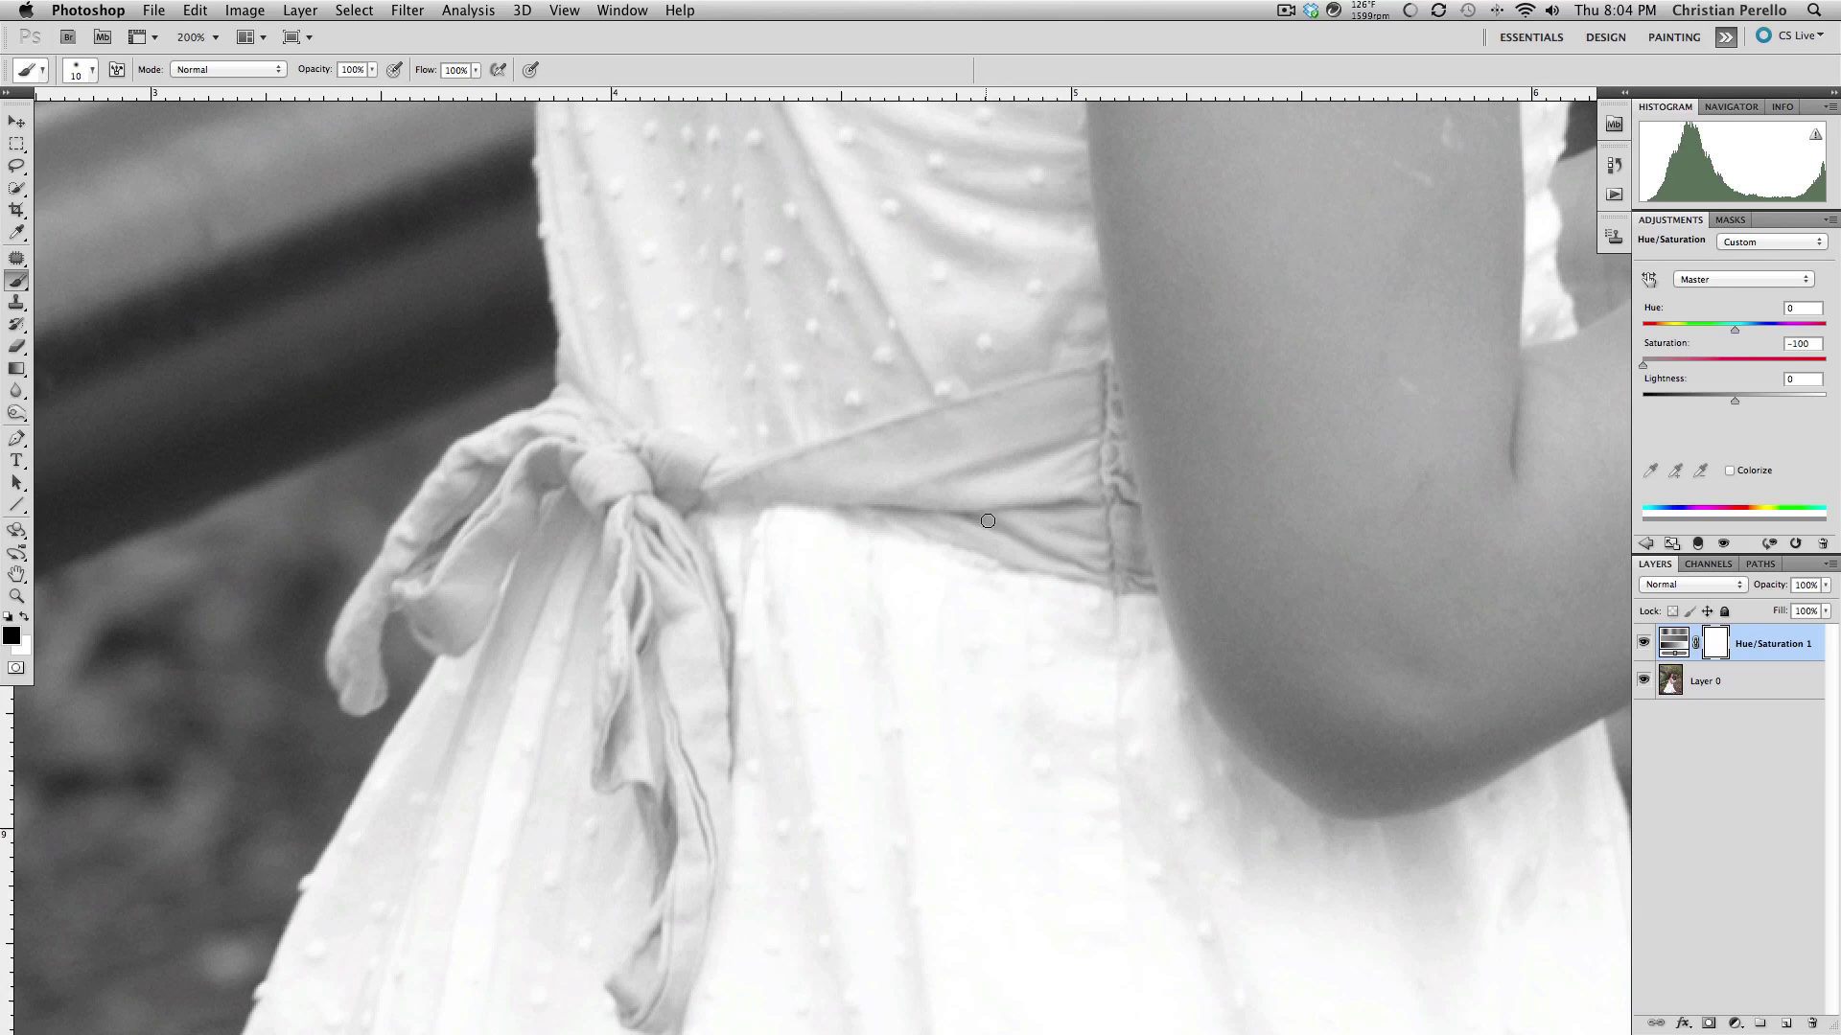
pyautogui.moveTo(1019, 464)
pyautogui.mouseDown()
pyautogui.moveTo(1038, 429)
pyautogui.moveTo(1084, 398)
pyautogui.moveTo(1125, 570)
pyautogui.moveTo(1010, 542)
pyautogui.moveTo(1005, 475)
pyautogui.moveTo(1038, 543)
pyautogui.moveTo(1084, 534)
pyautogui.moveTo(1087, 408)
pyautogui.mouseUp()
pyautogui.press(']')
pyautogui.press(']')
pyautogui.press('[')
pyautogui.press('[')
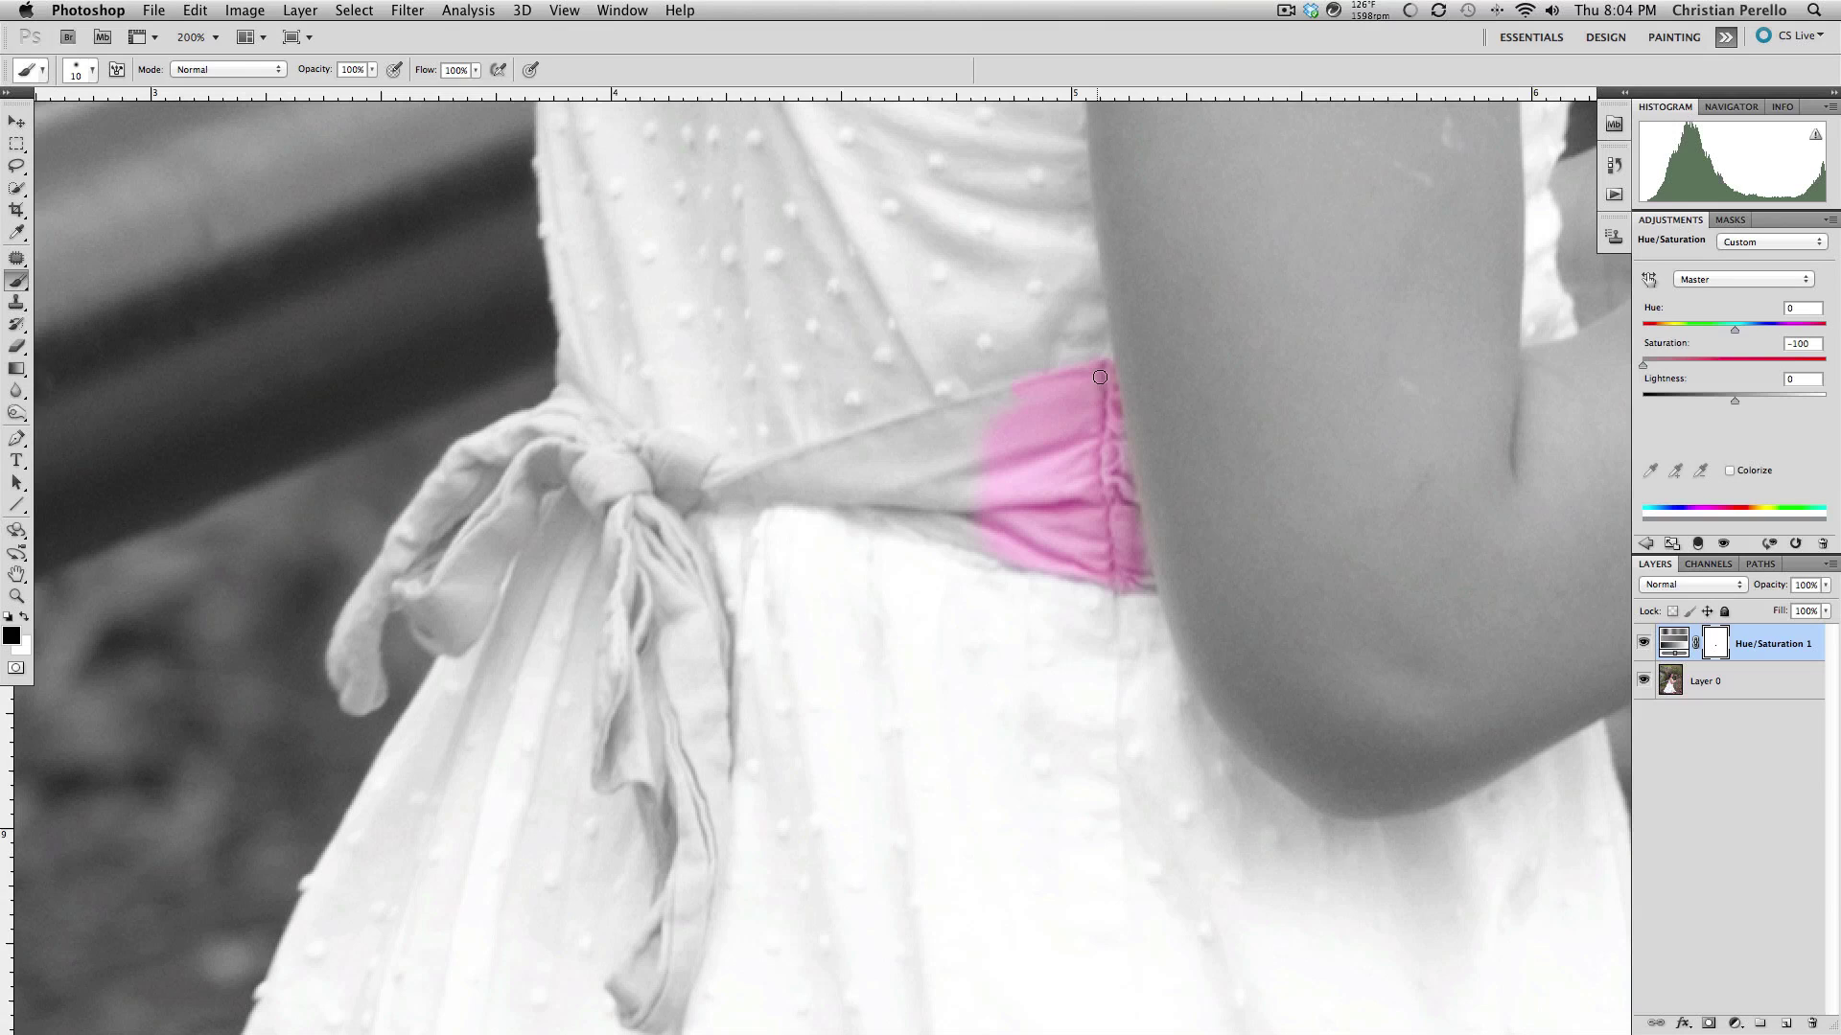
# - Enlarge the brush to size 20 and paint black on the mask over the remaining sash, knot, tails and loops
pyautogui.press(']')
pyautogui.moveTo(994, 394)
pyautogui.mouseDown()
pyautogui.moveTo(856, 456)
pyautogui.moveTo(1016, 425)
pyautogui.moveTo(1005, 450)
pyautogui.moveTo(877, 468)
pyautogui.moveTo(1006, 501)
pyautogui.mouseUp()
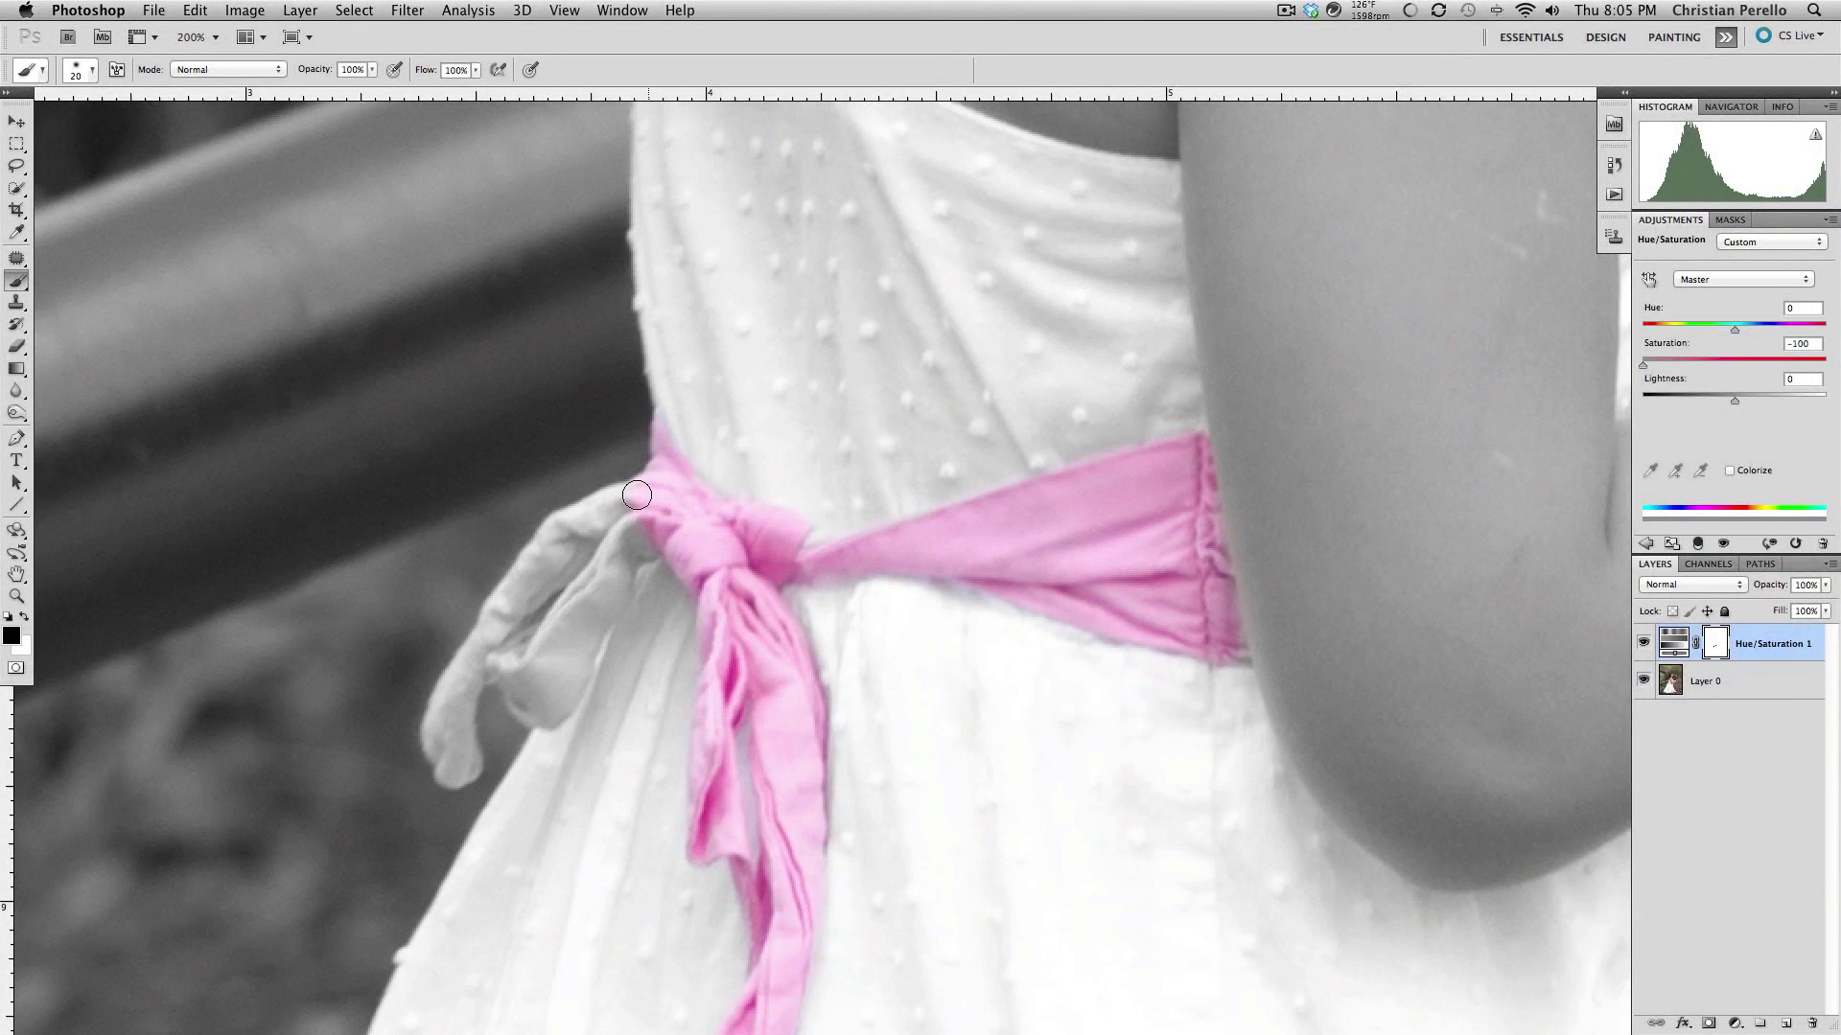
pyautogui.moveTo(616, 496)
pyautogui.mouseDown()
pyautogui.moveTo(547, 536)
pyautogui.moveTo(440, 700)
pyautogui.moveTo(447, 771)
pyautogui.moveTo(467, 765)
pyautogui.moveTo(471, 664)
pyautogui.moveTo(519, 642)
pyautogui.moveTo(524, 604)
pyautogui.moveTo(602, 543)
pyautogui.moveTo(551, 560)
pyautogui.moveTo(650, 507)
pyautogui.moveTo(610, 551)
pyautogui.moveTo(649, 531)
pyautogui.moveTo(600, 611)
pyautogui.moveTo(581, 626)
pyautogui.moveTo(586, 580)
pyautogui.moveTo(527, 639)
pyautogui.moveTo(518, 698)
pyautogui.moveTo(563, 700)
pyautogui.moveTo(588, 634)
pyautogui.moveTo(538, 683)
pyautogui.moveTo(578, 596)
pyautogui.moveTo(587, 633)
pyautogui.mouseUp()
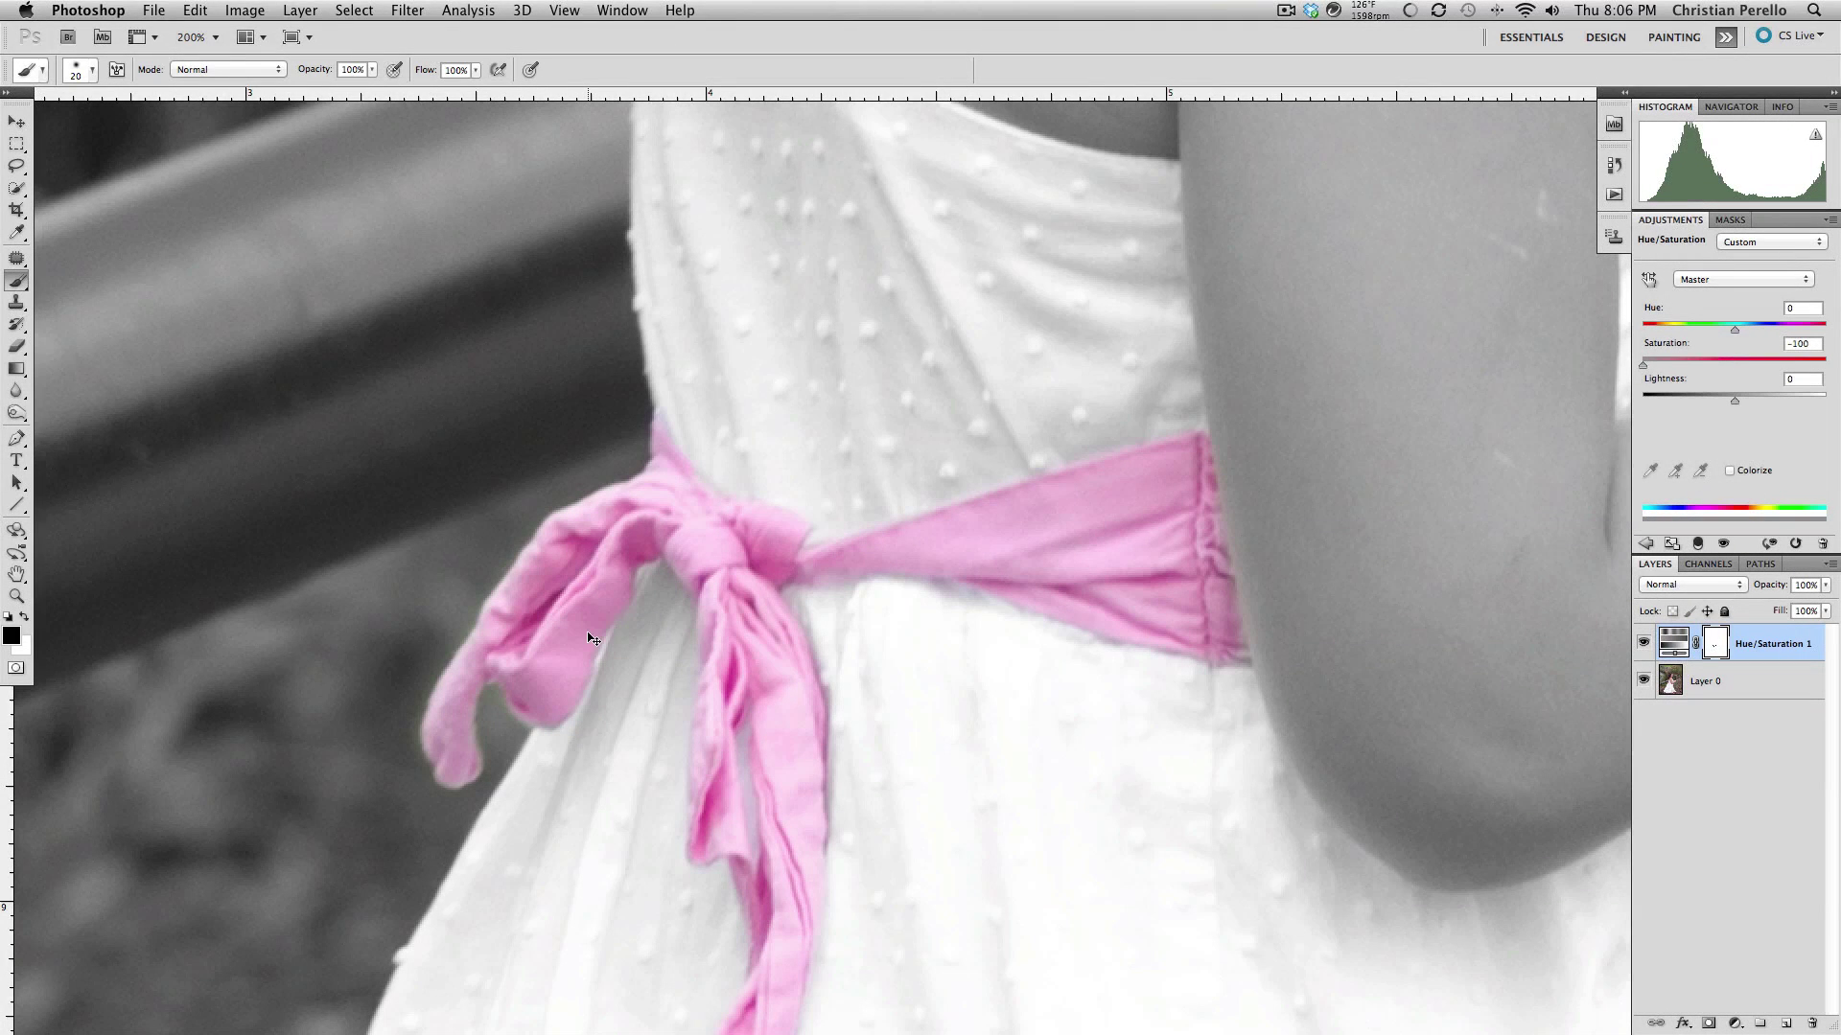
pyautogui.press('super+minus')
pyautogui.press('super+minus')
pyautogui.press('super+minus')
pyautogui.press('super+minus')
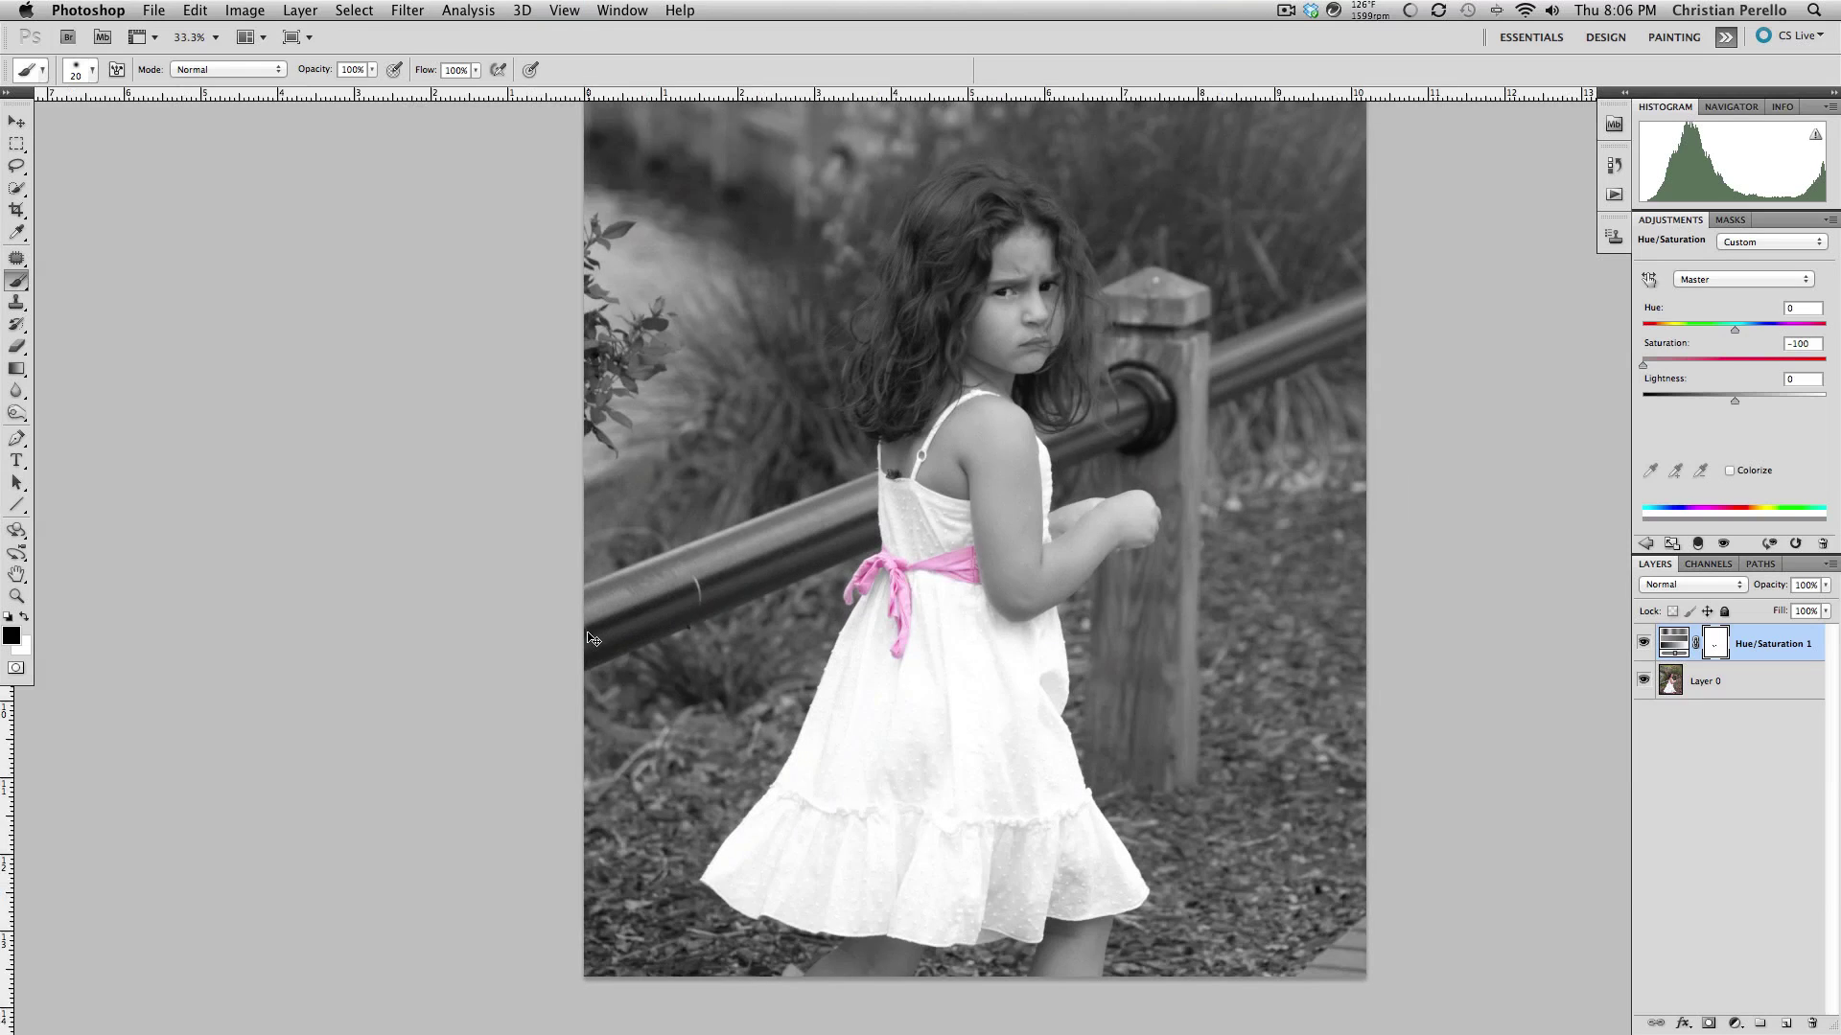